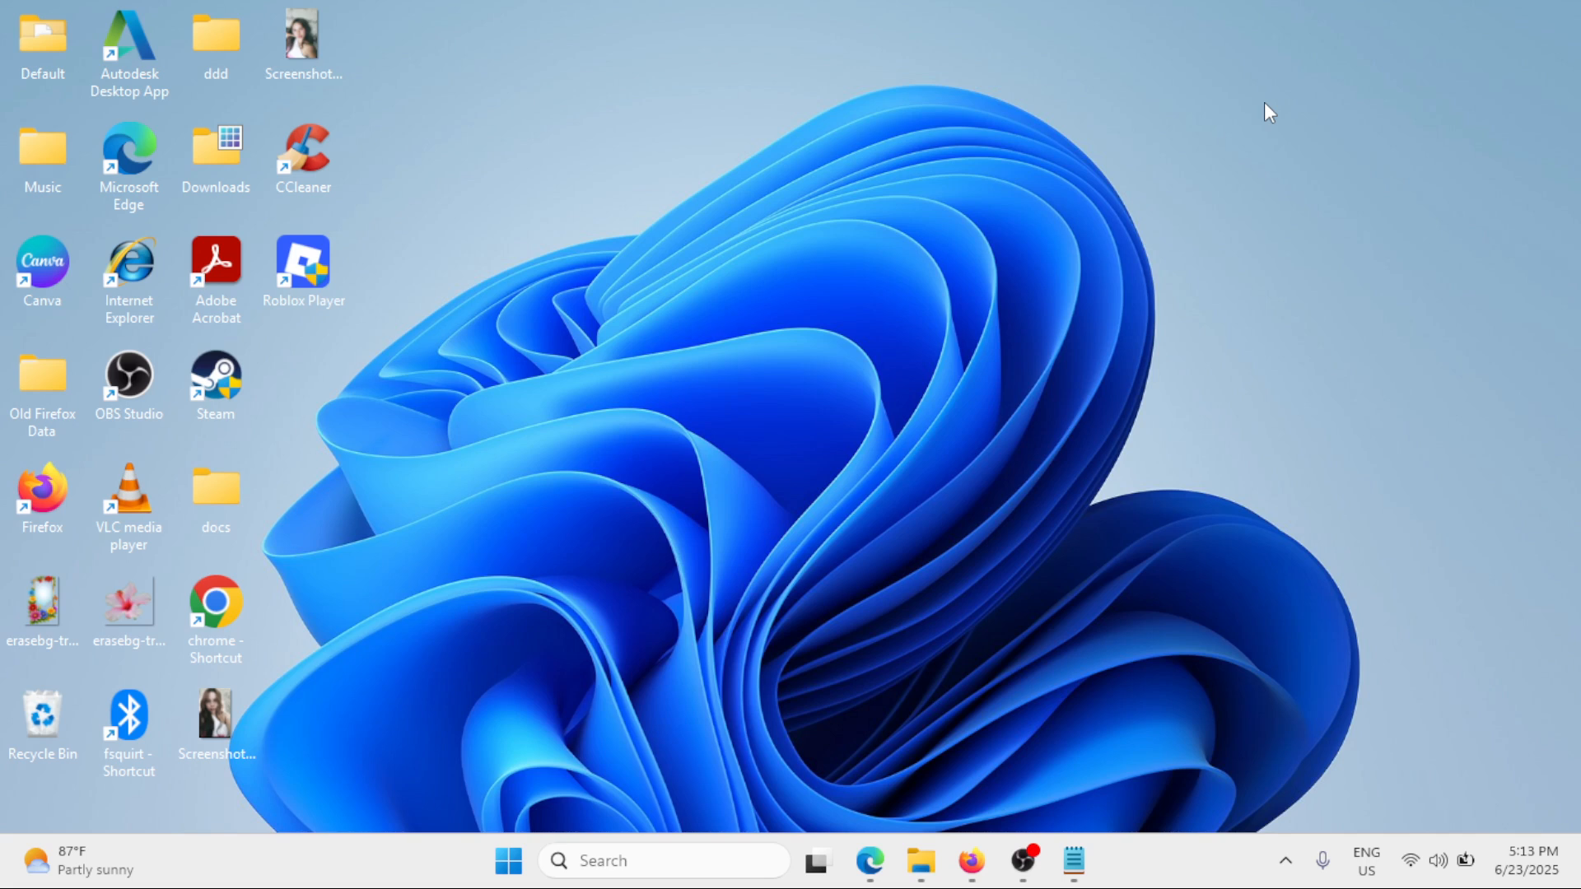
Step: View the Windows Update entry among the other troubleshooters in the System Troubleshoot settings, and close Settings
click(683, 871)
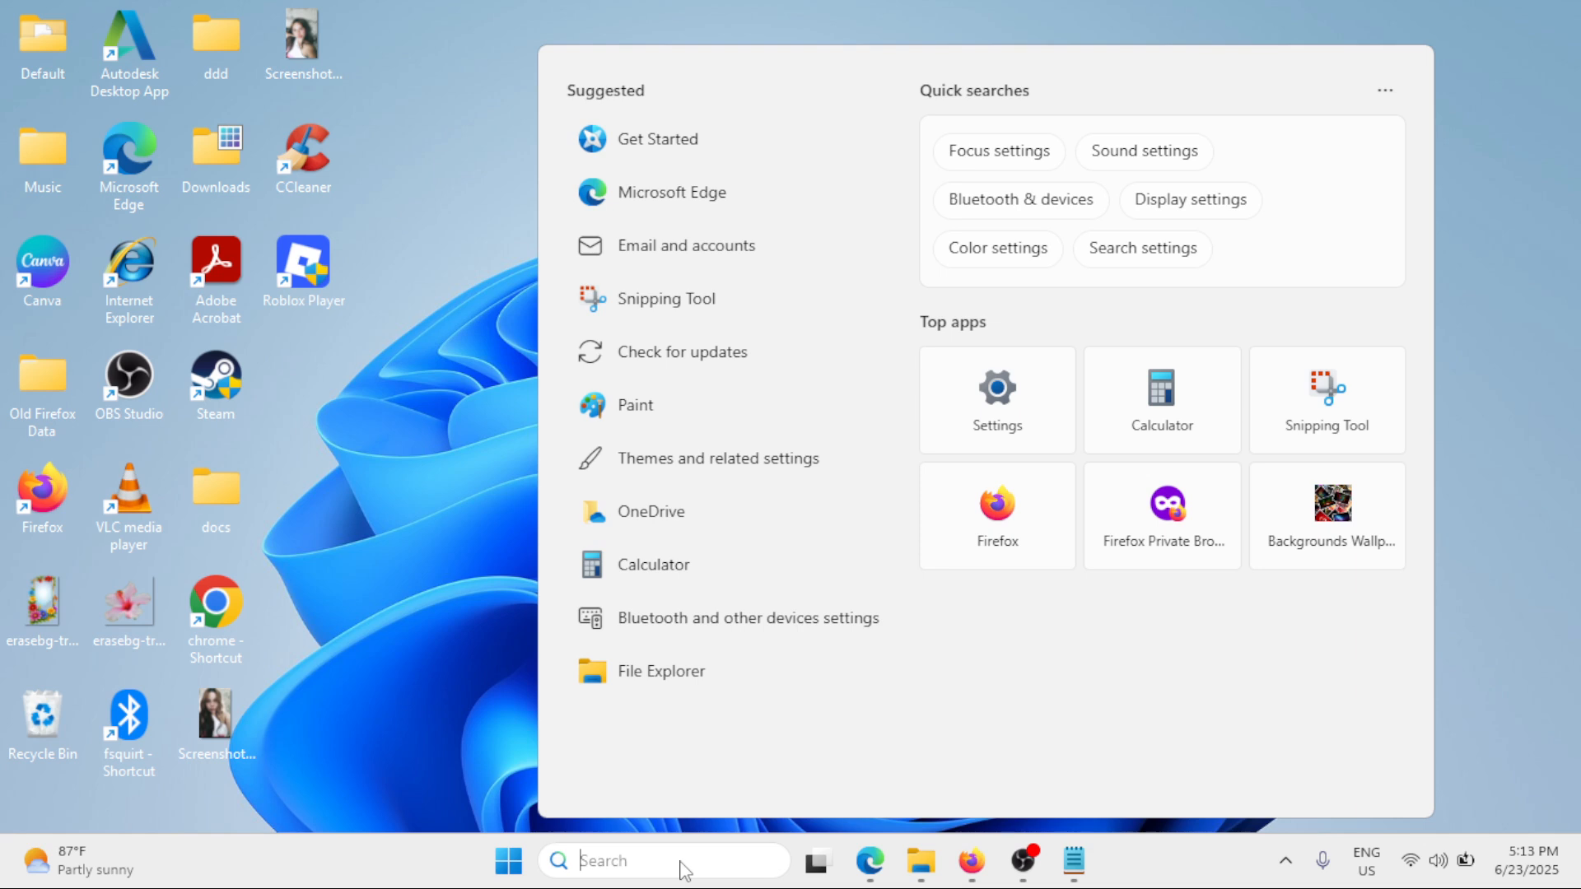
text(sett)
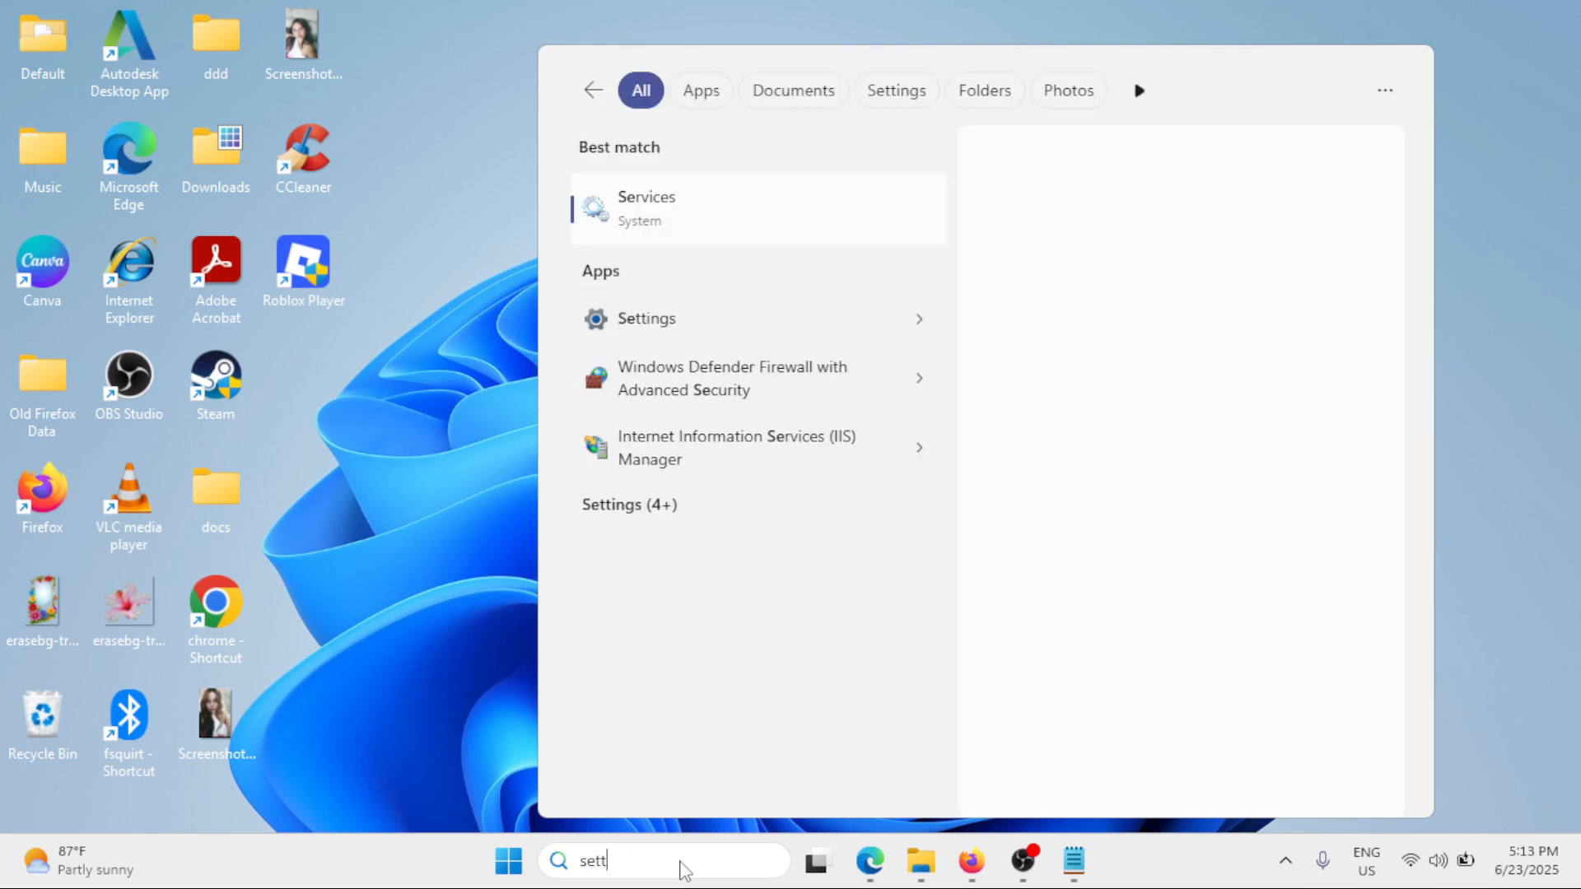
text(ings)
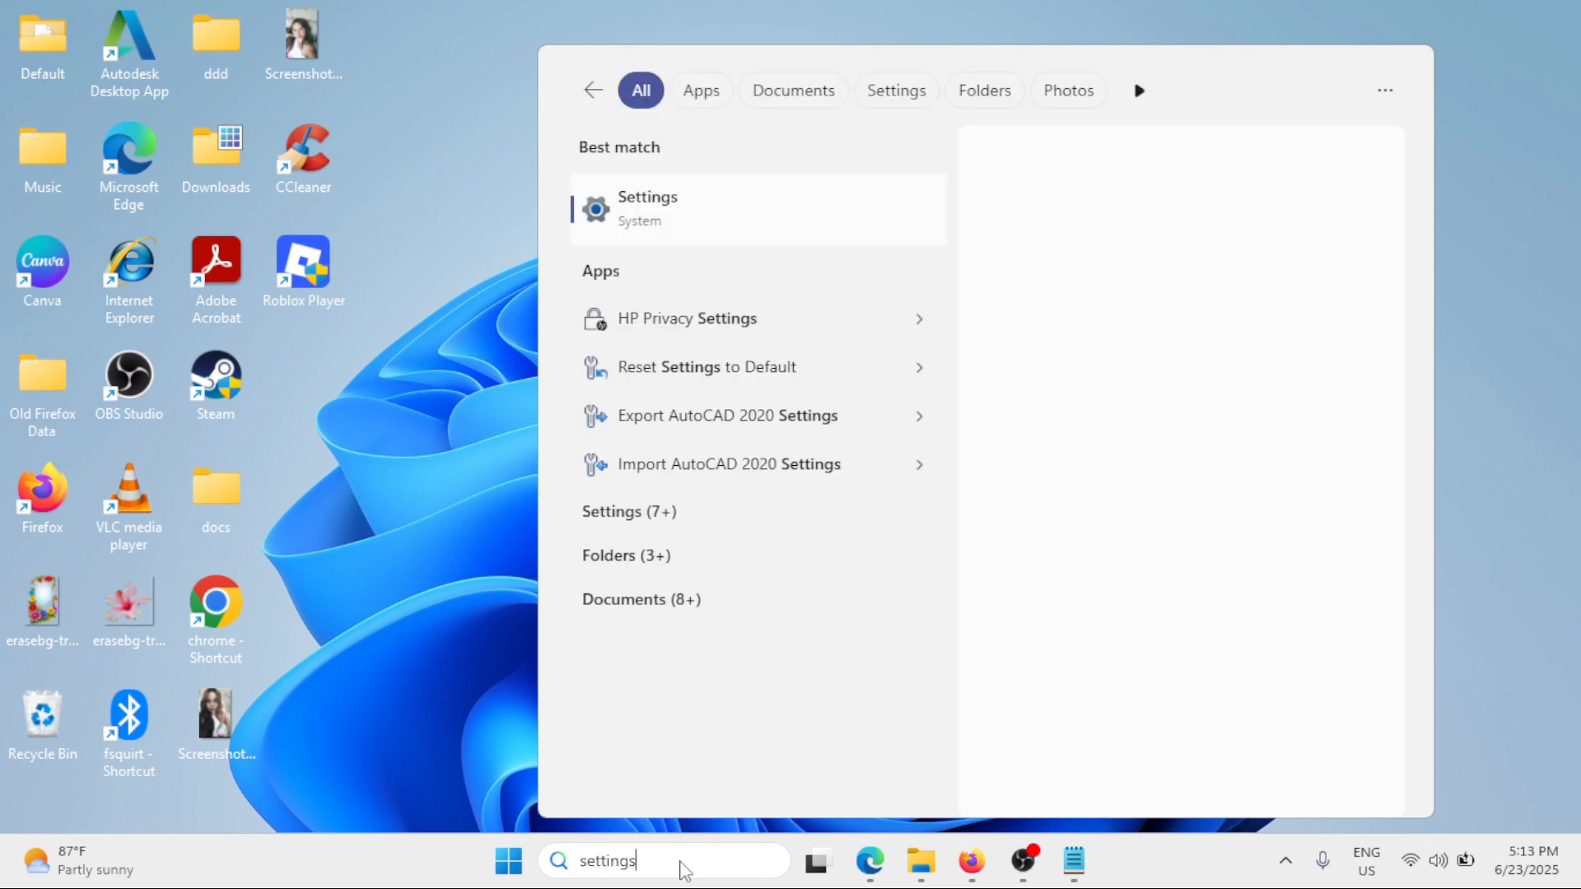
click(677, 211)
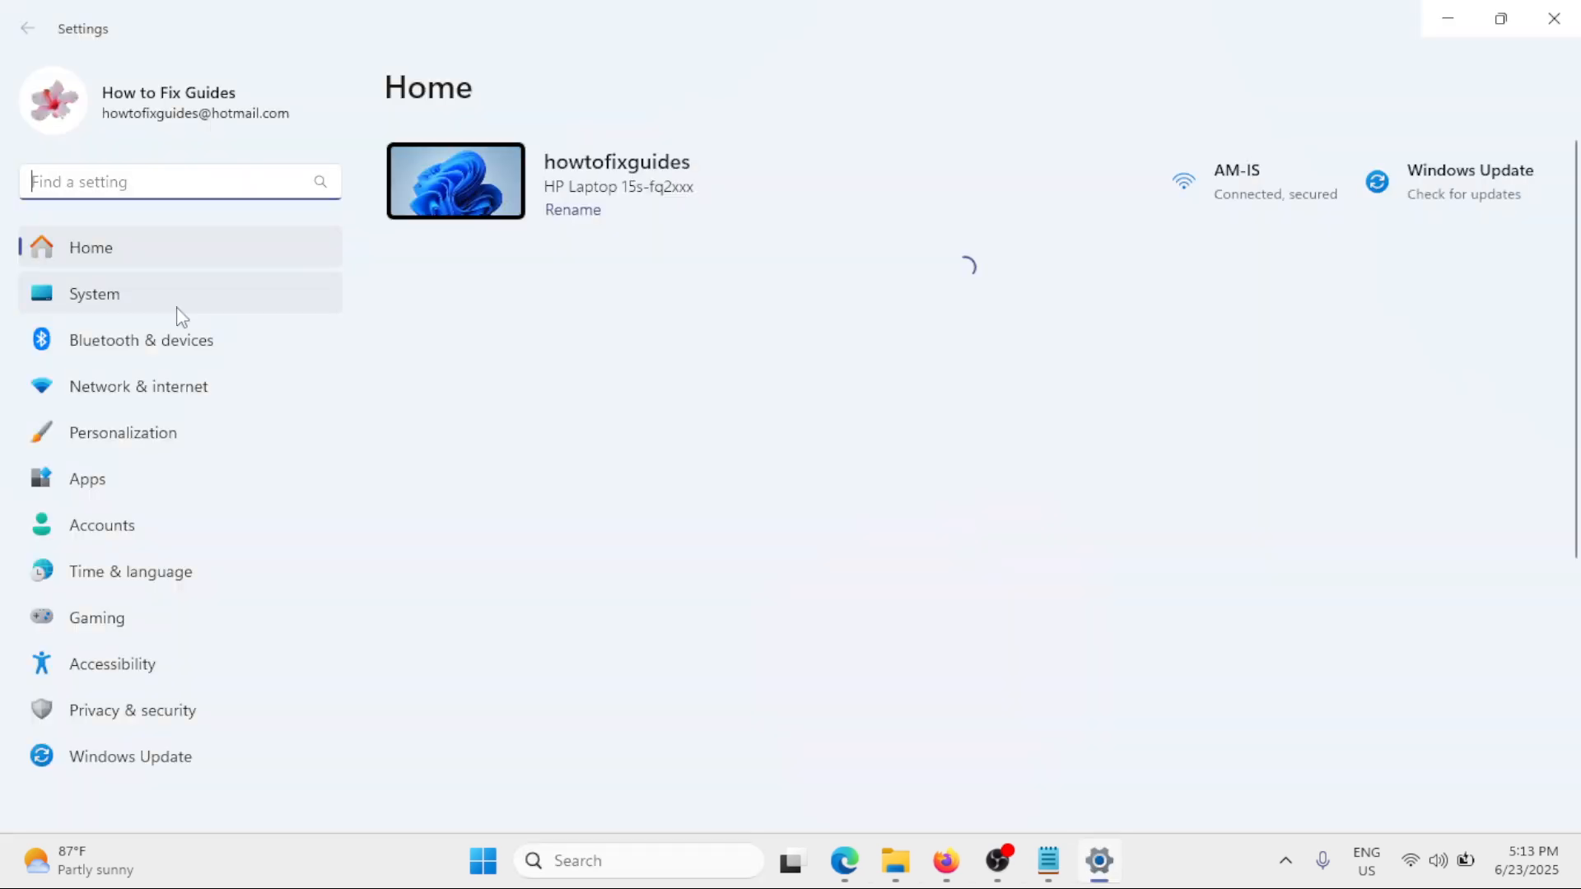
click(161, 301)
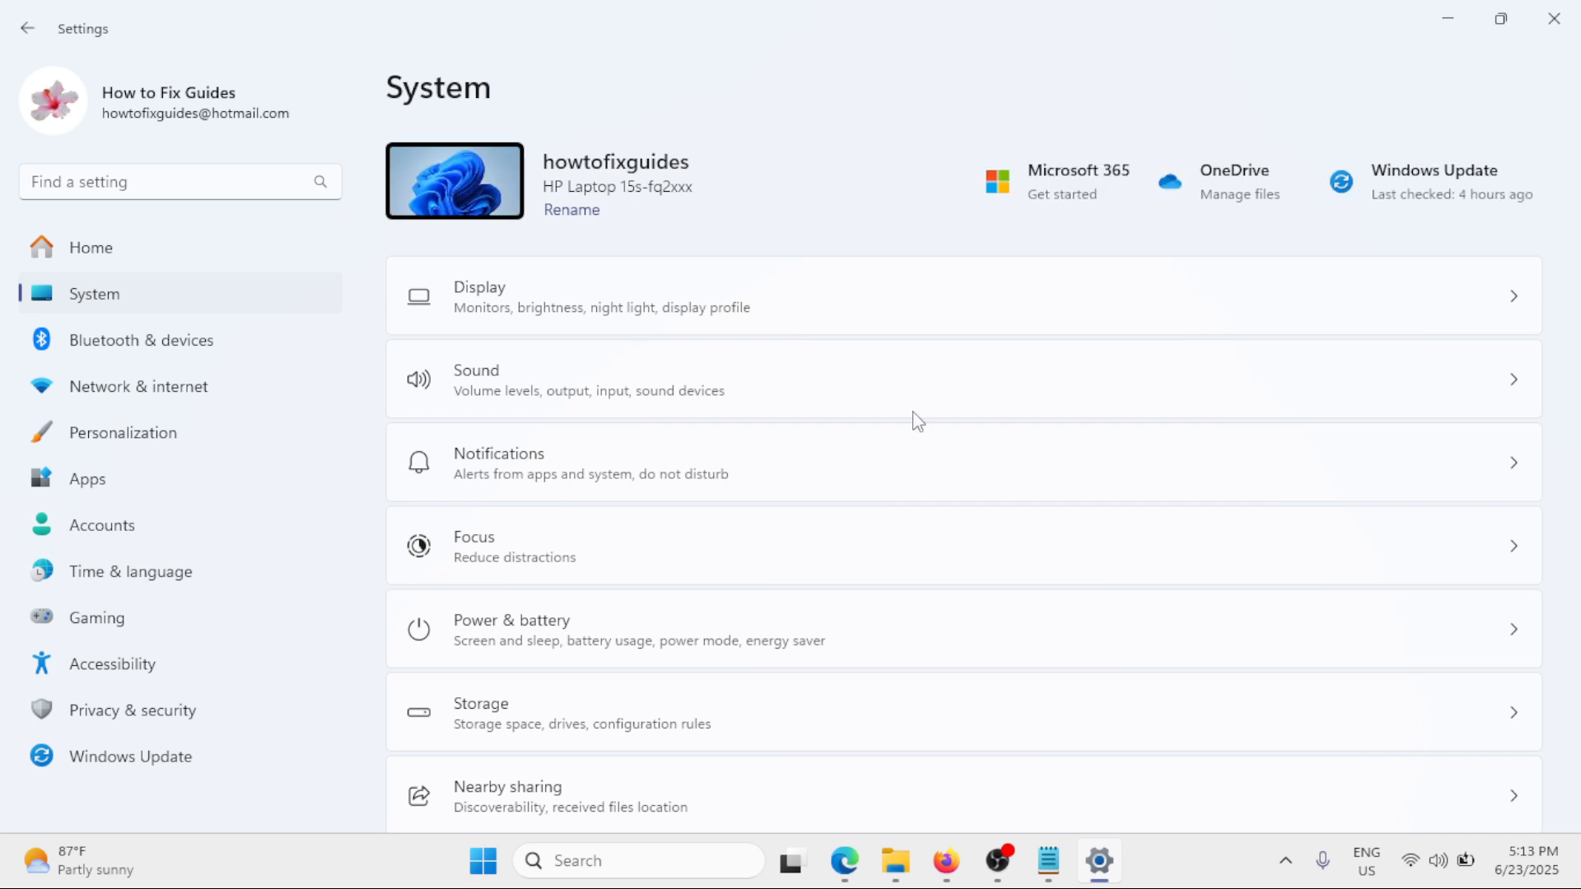
scroll(913, 420, down, 7)
click(657, 493)
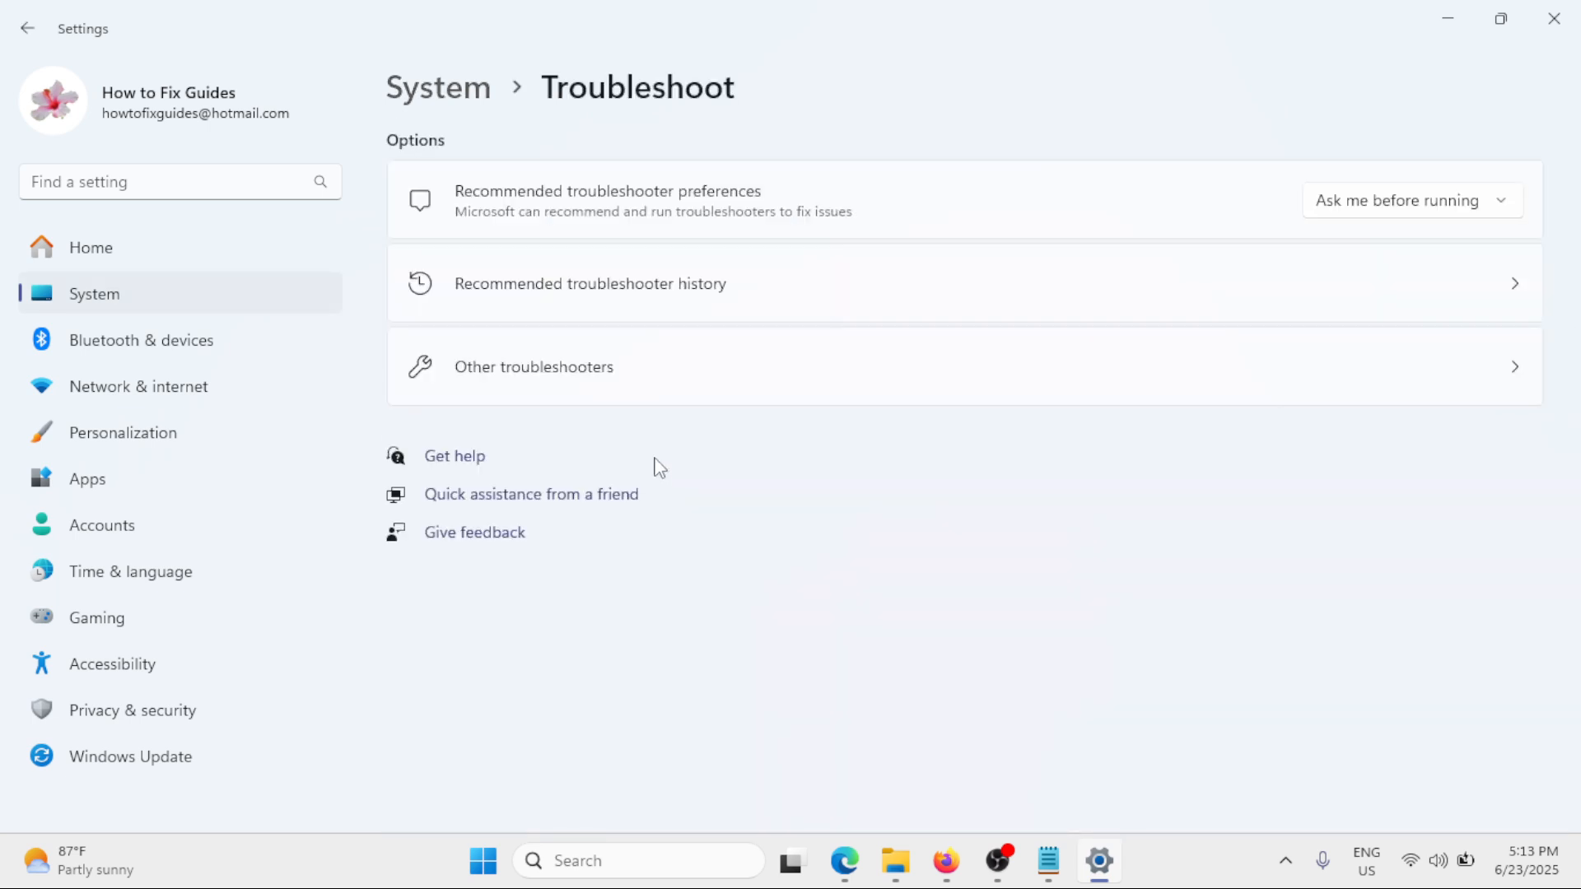
click(652, 372)
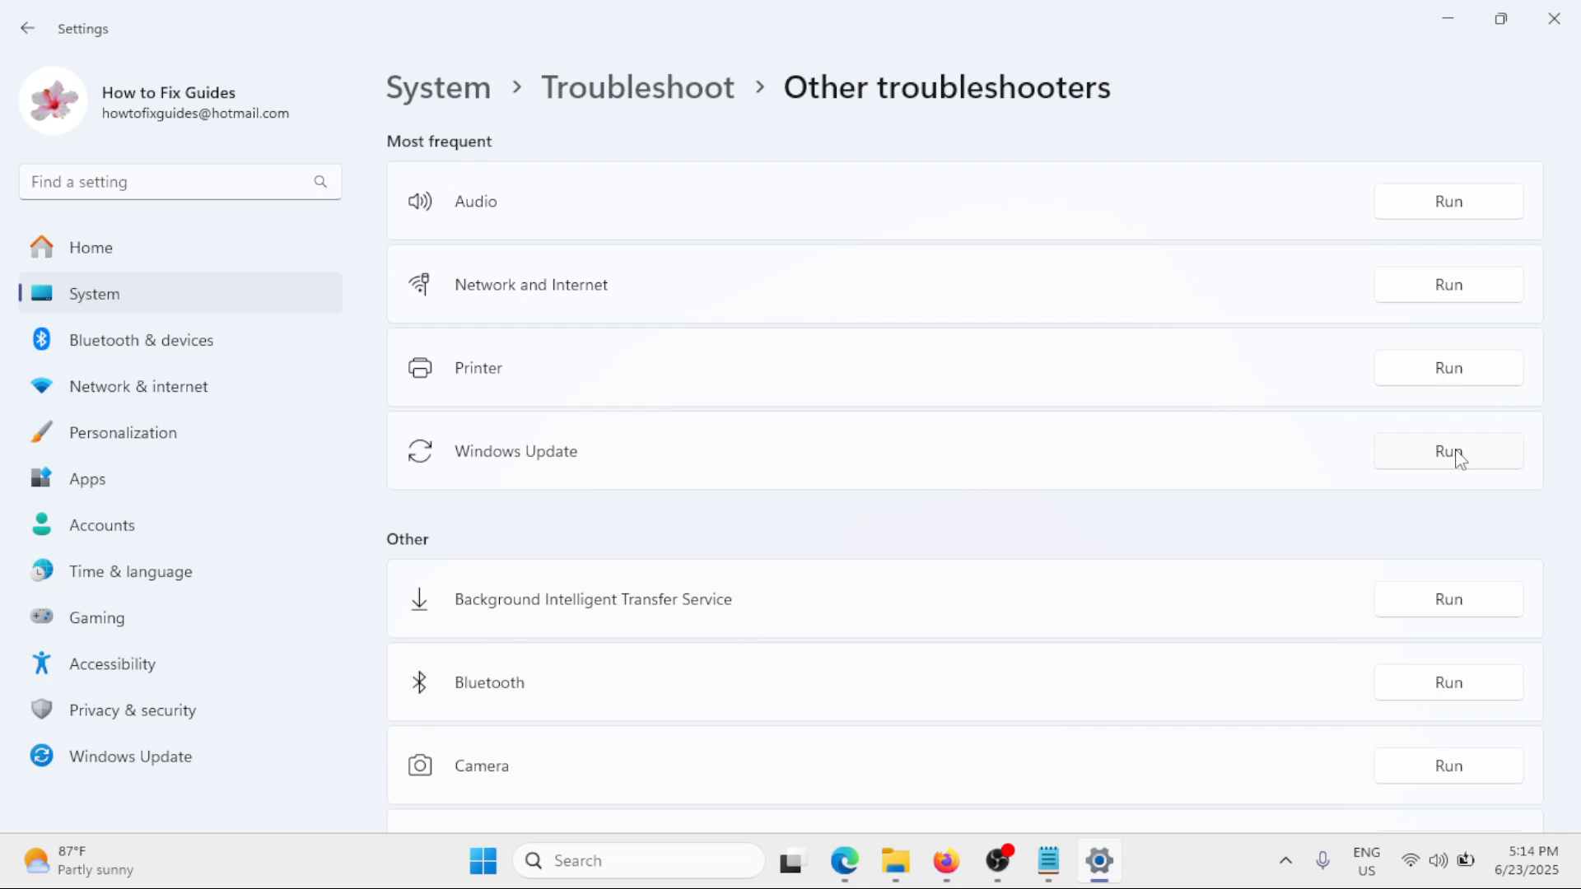
click(1554, 18)
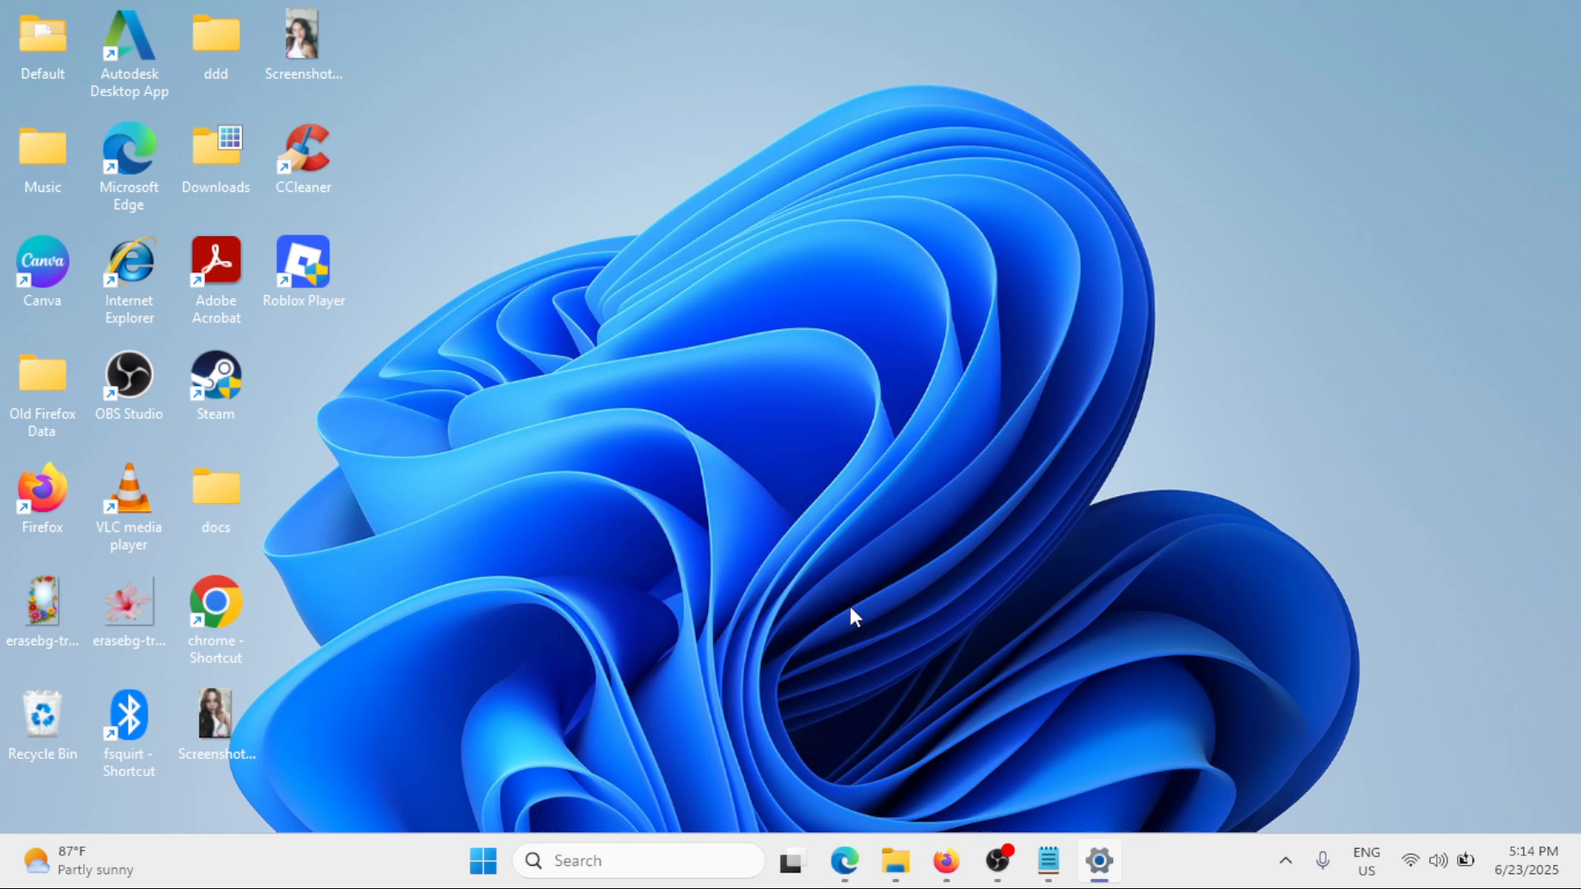
right_click(517, 865)
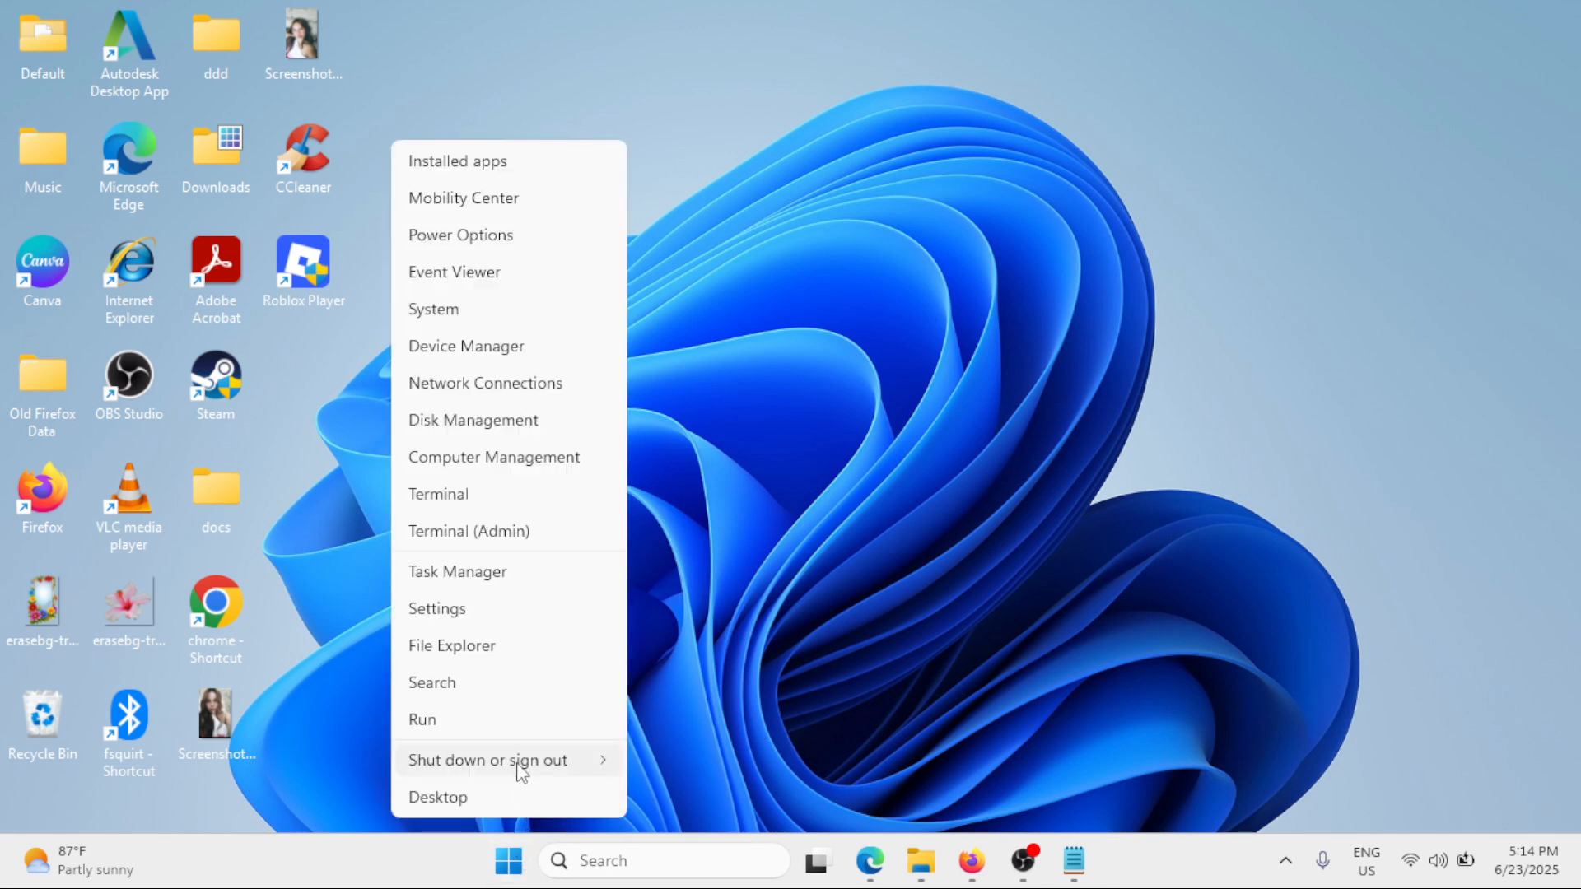
mouse_move(519, 762)
click(825, 482)
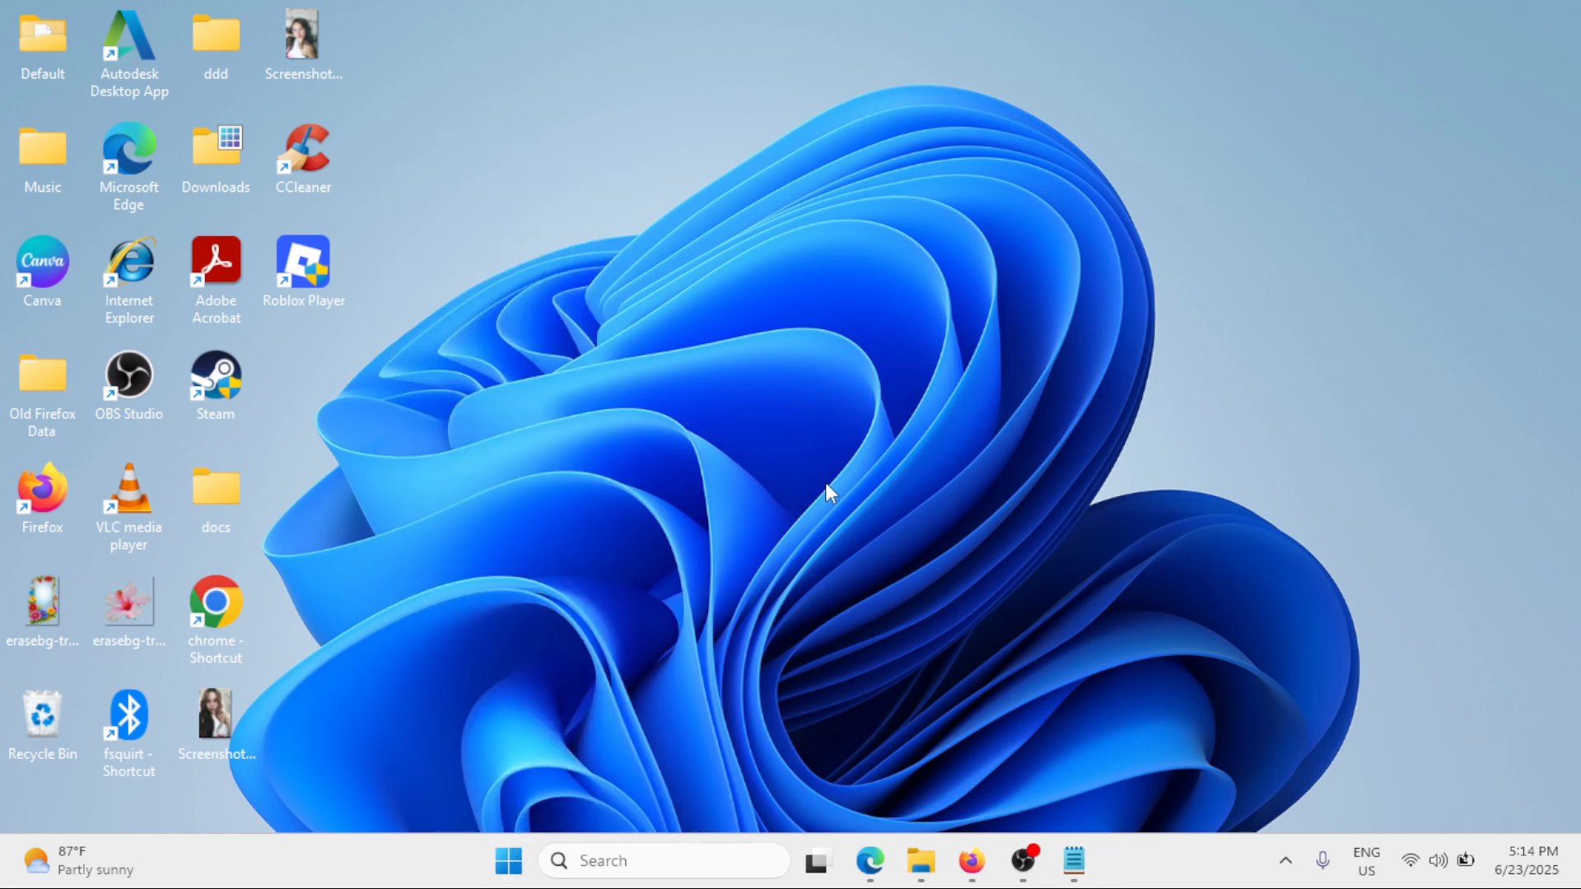
Step: Open Command Prompt as administrator
click(683, 861)
text(cmd)
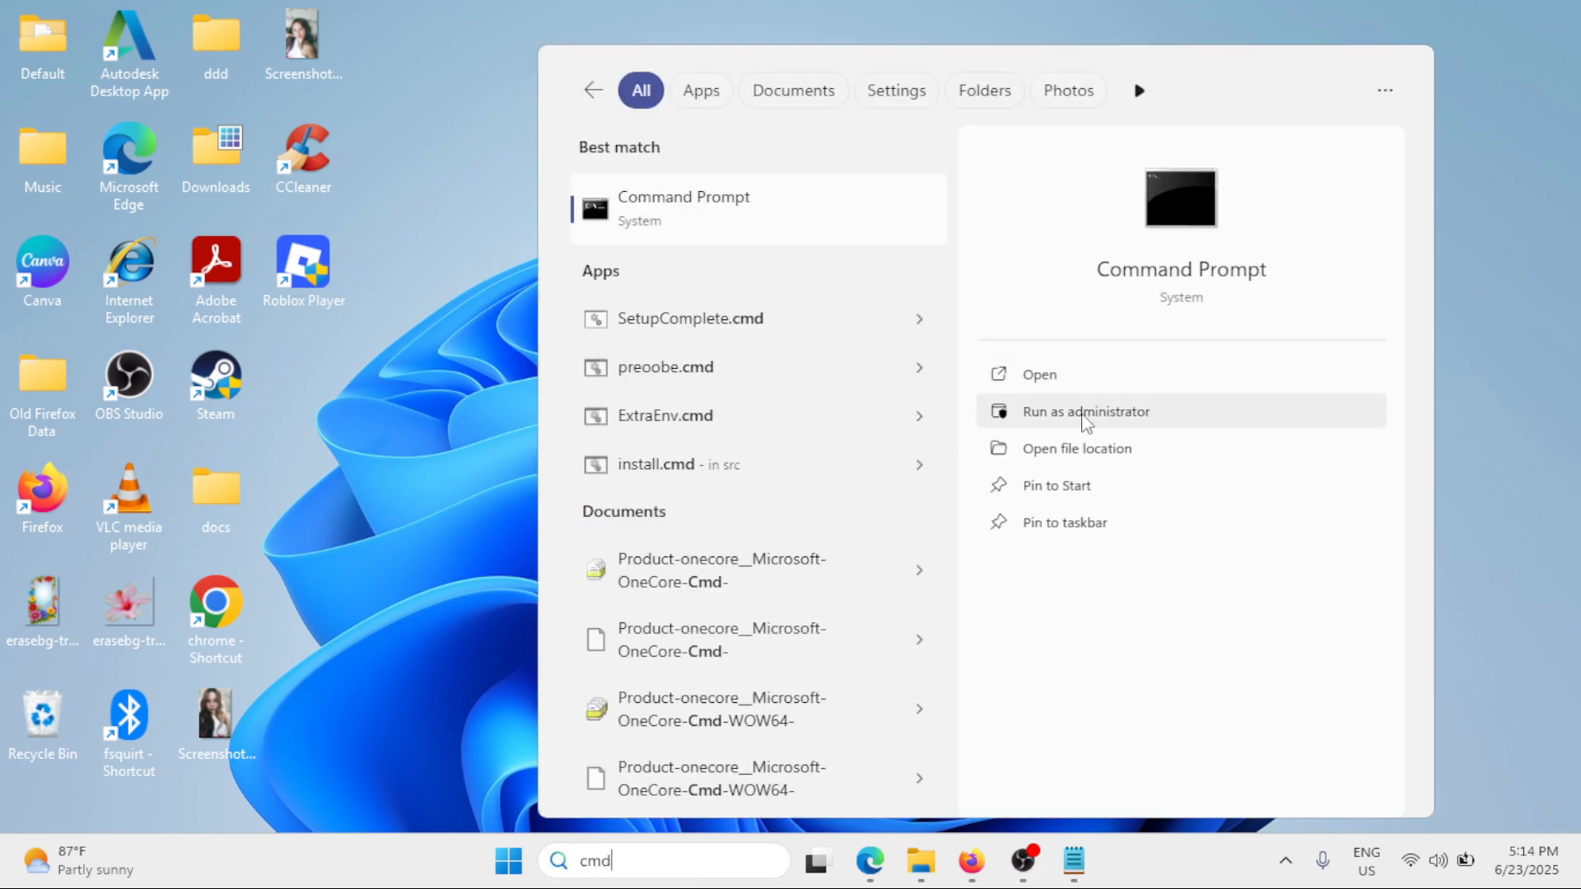
click(1082, 415)
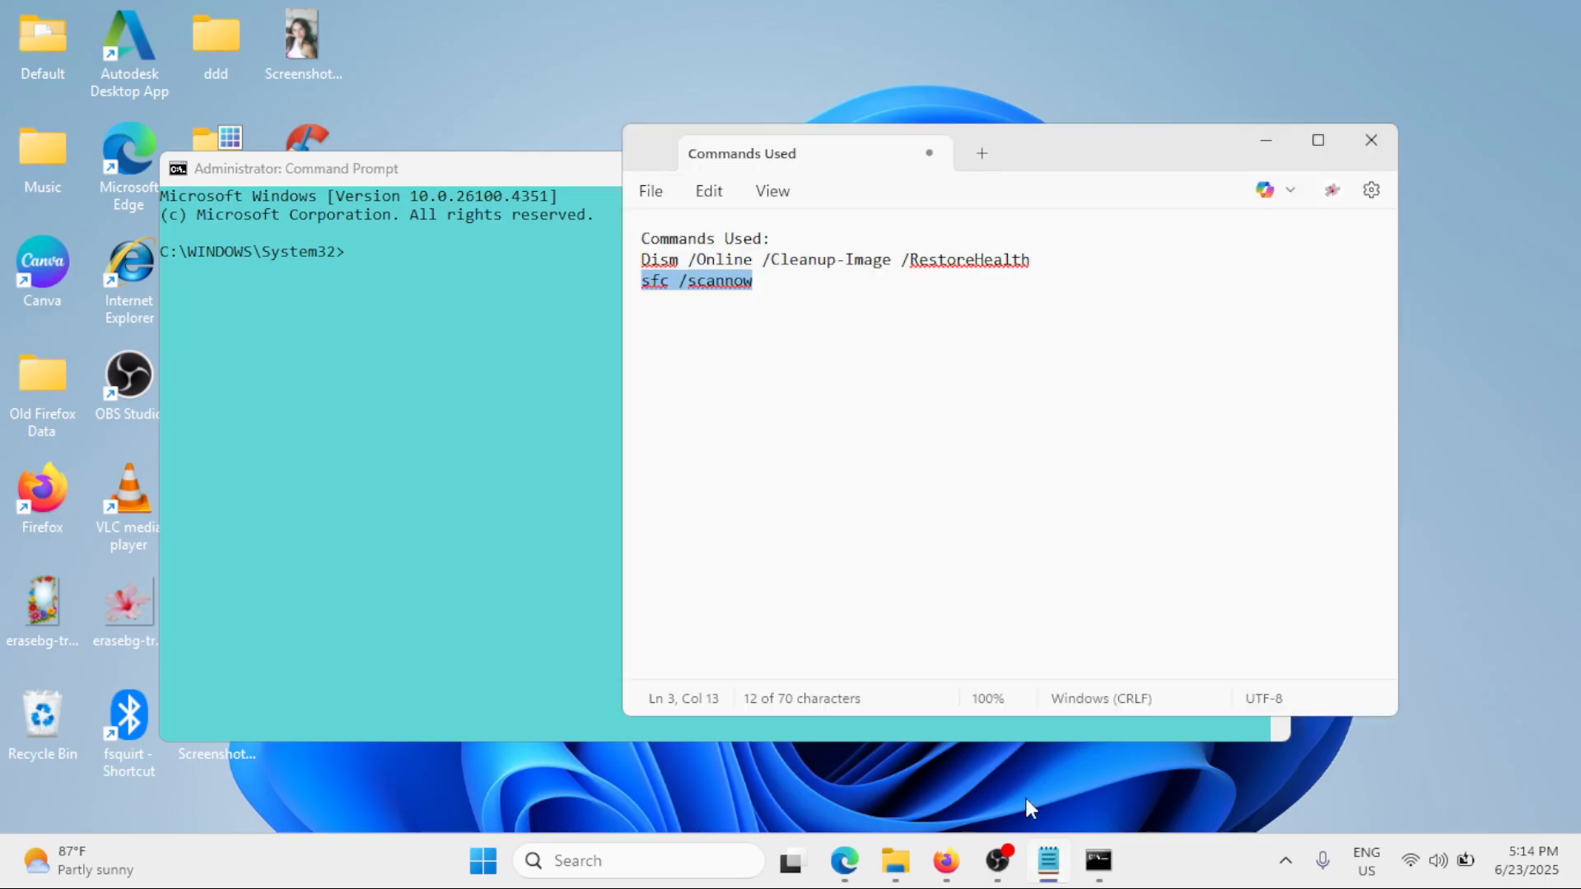
Step: Copy "Dism /Online /Cleanup-Image /RestoreHealth" from the Commands Used note and run it in Command Prompt
click(876, 314)
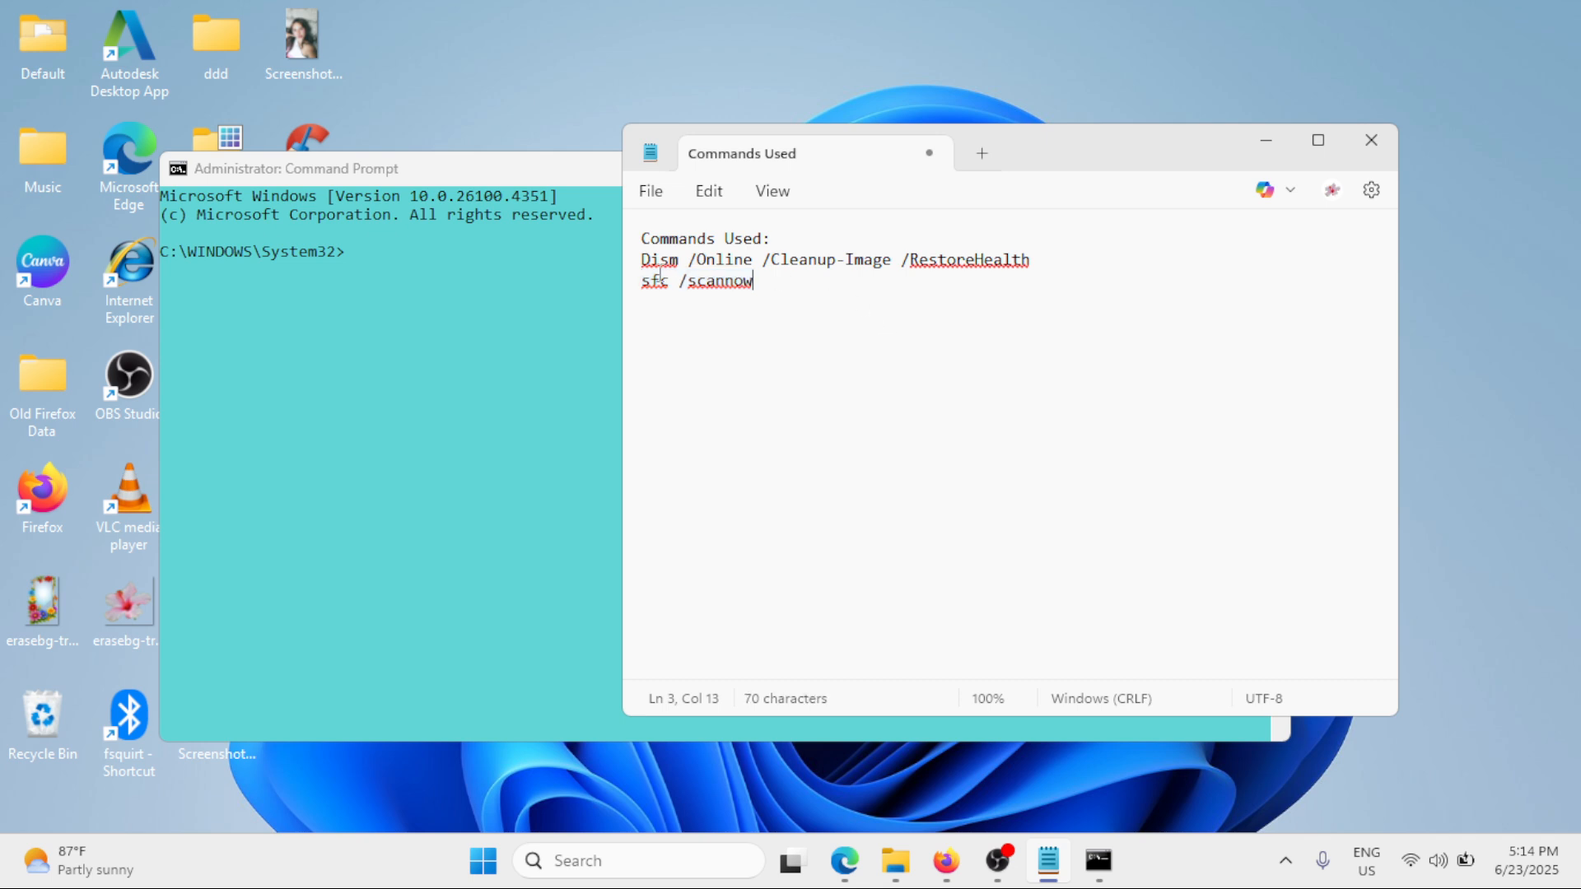
drag(645, 258, 1091, 269)
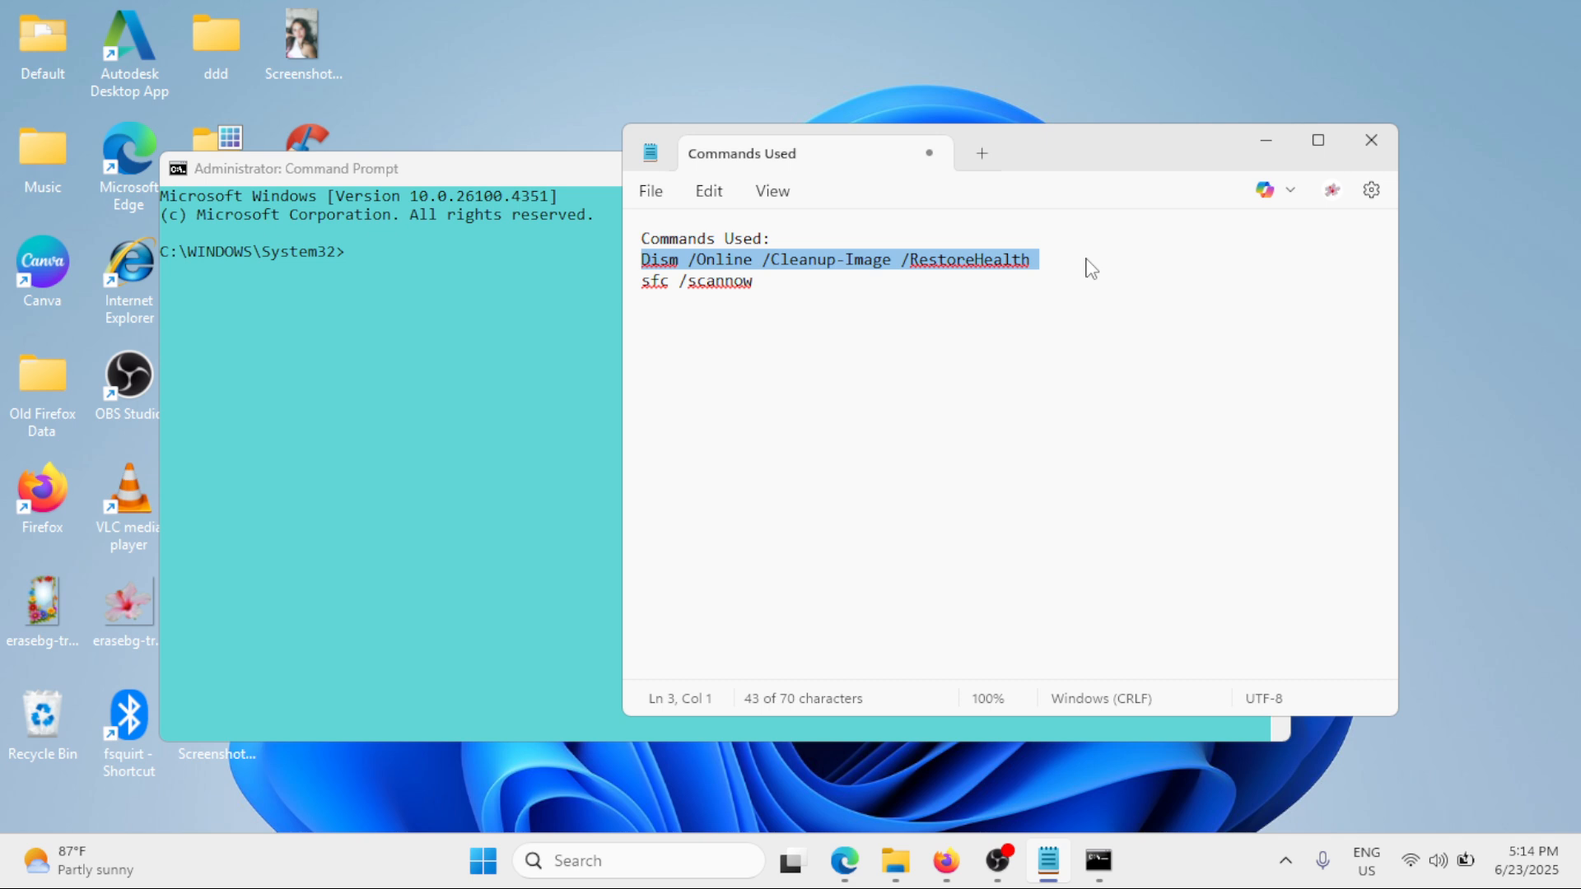
click(1265, 140)
right_click(1035, 224)
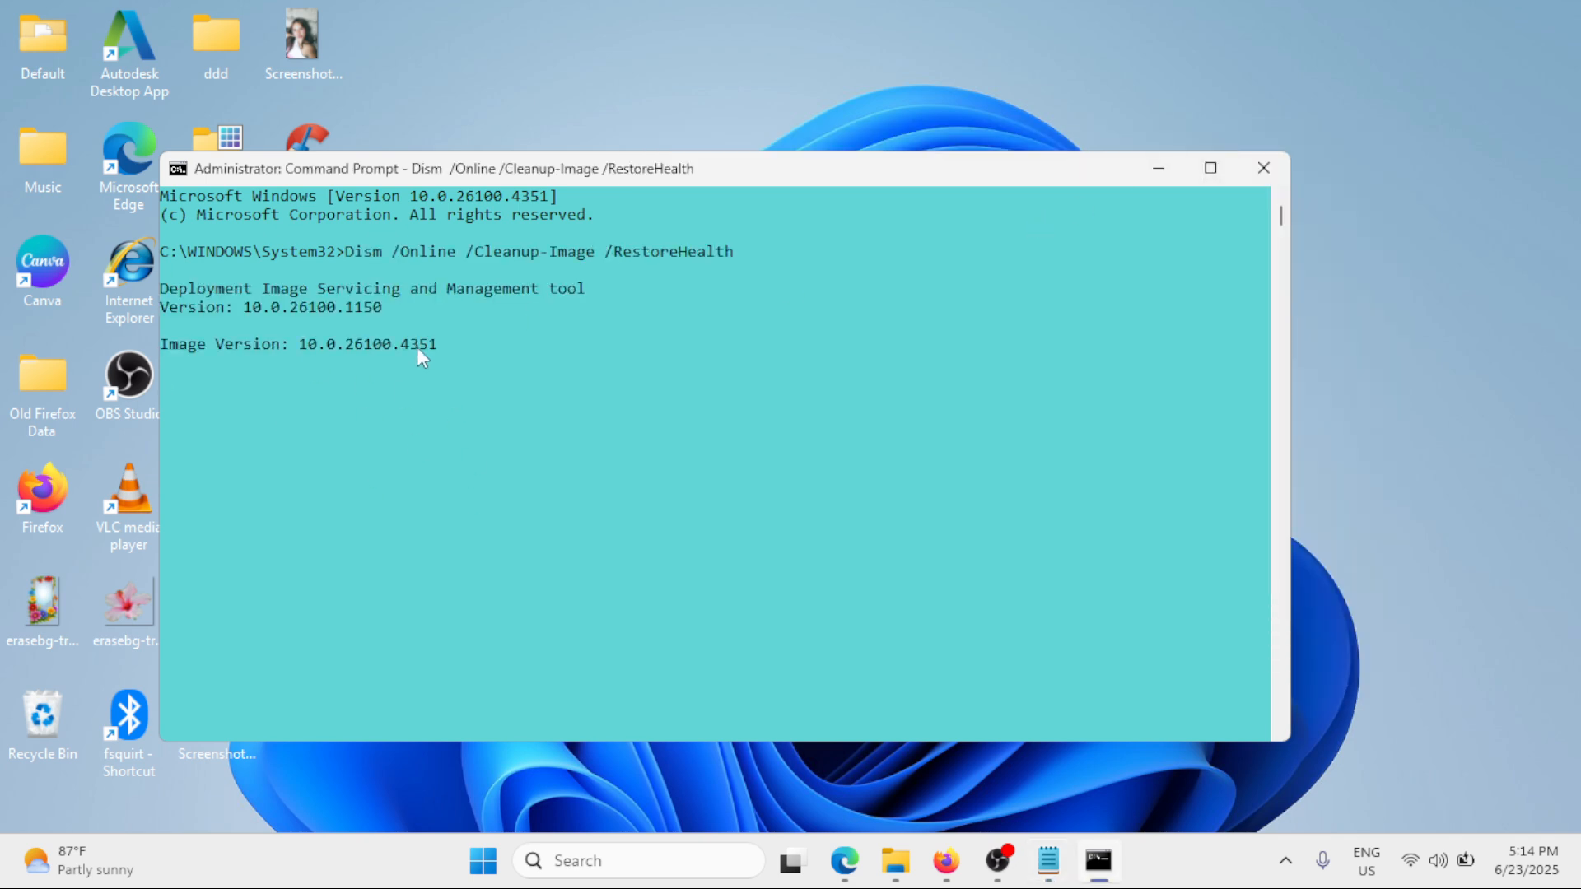
Step: Look up the sfc /scannow command in the Commands Used note, and close Command Prompt
click(1047, 861)
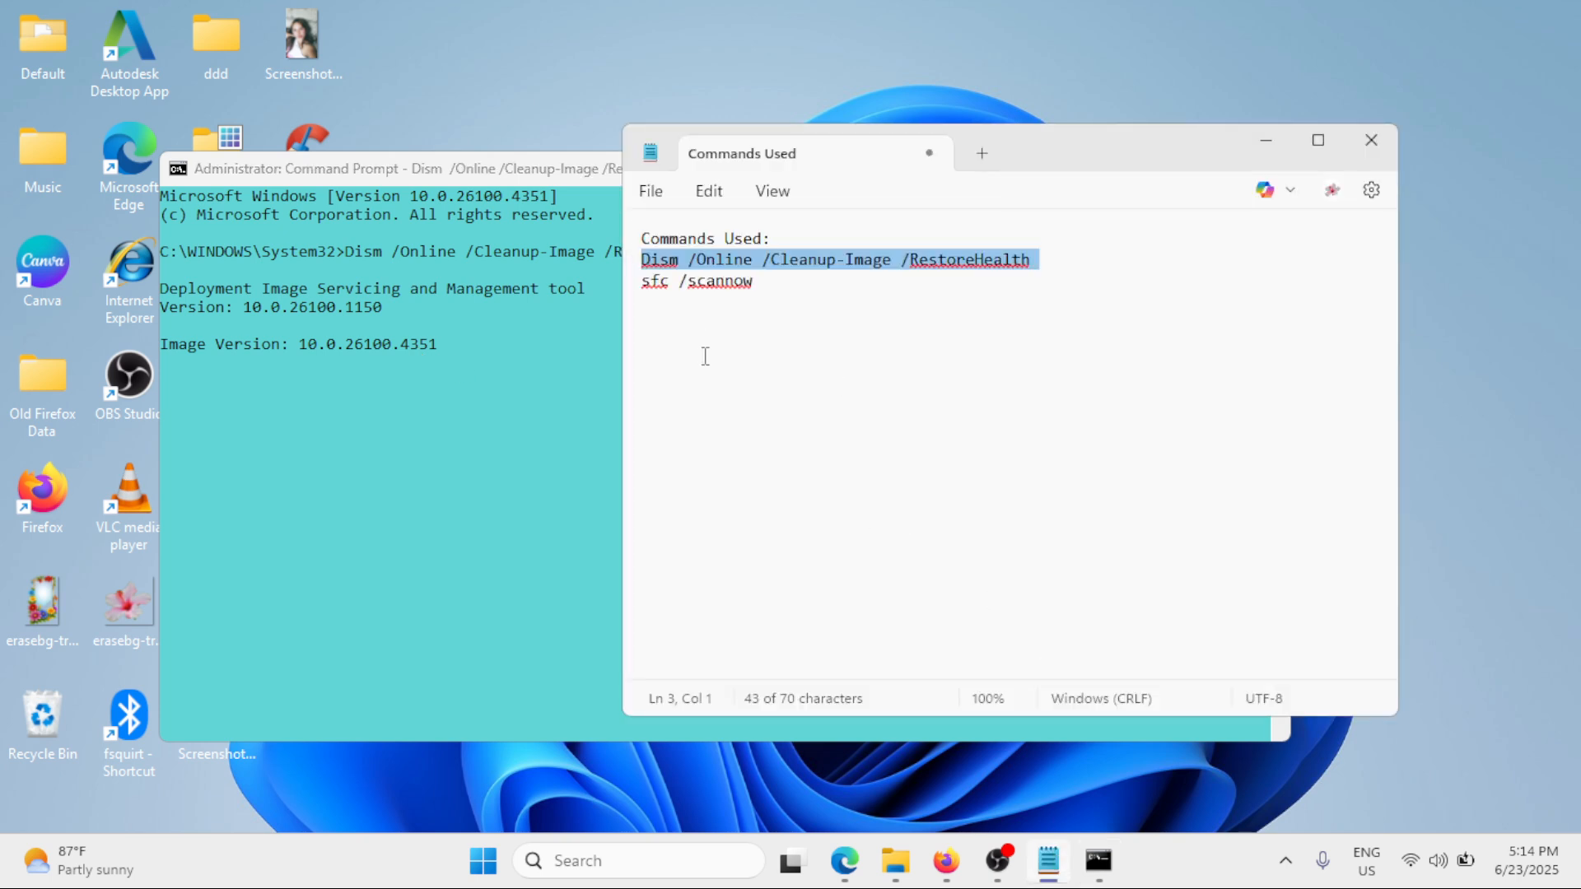
click(1253, 150)
click(1265, 166)
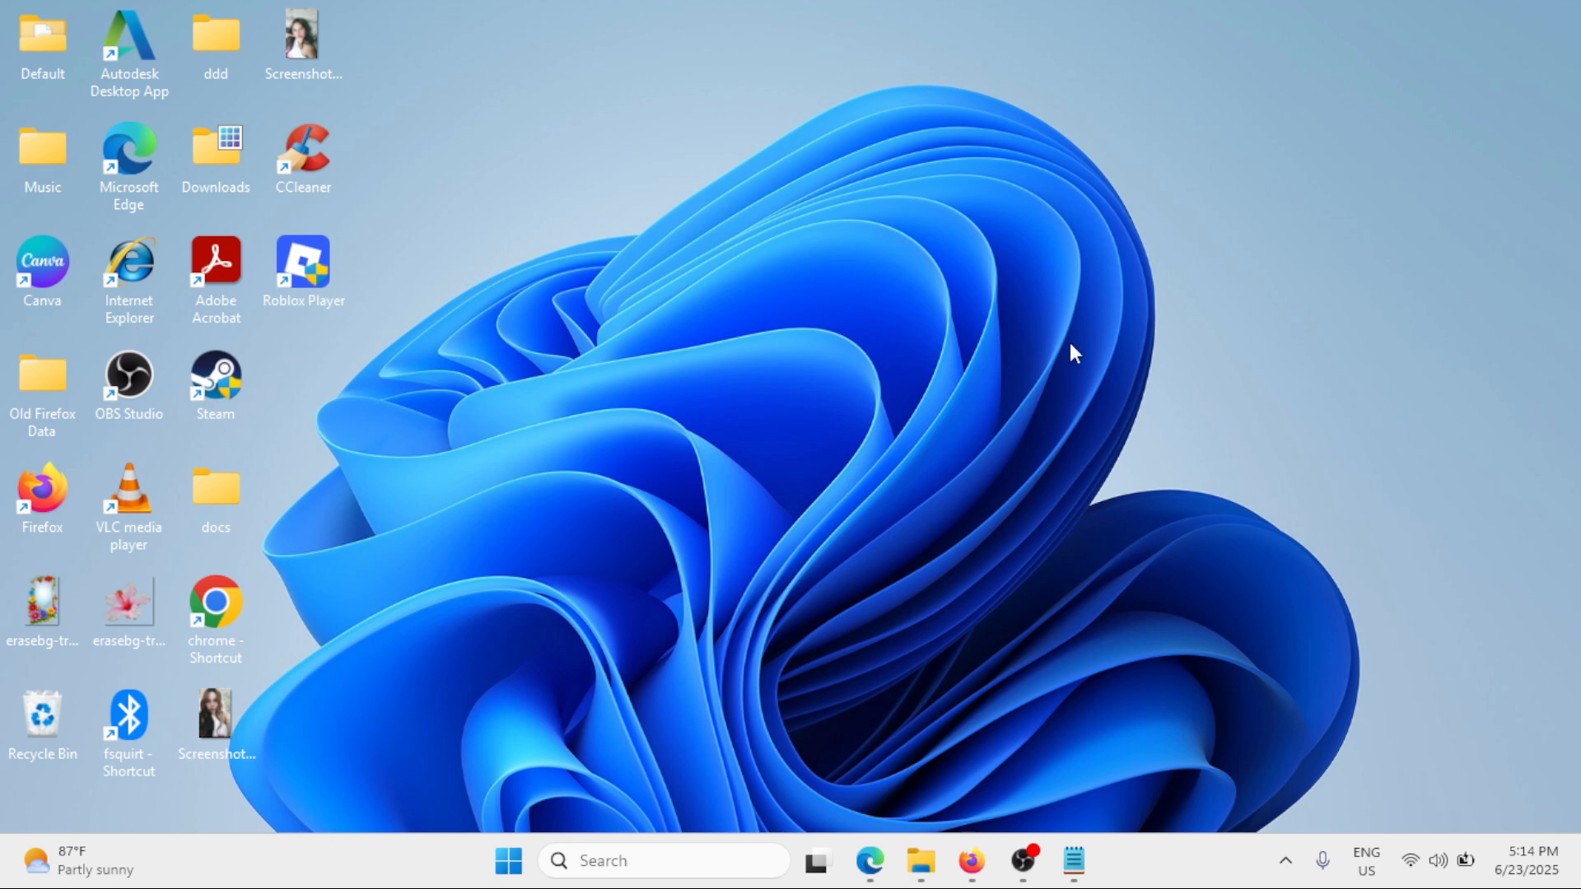
Step: Search Windows for "services" and open the Services console
click(645, 860)
text(services)
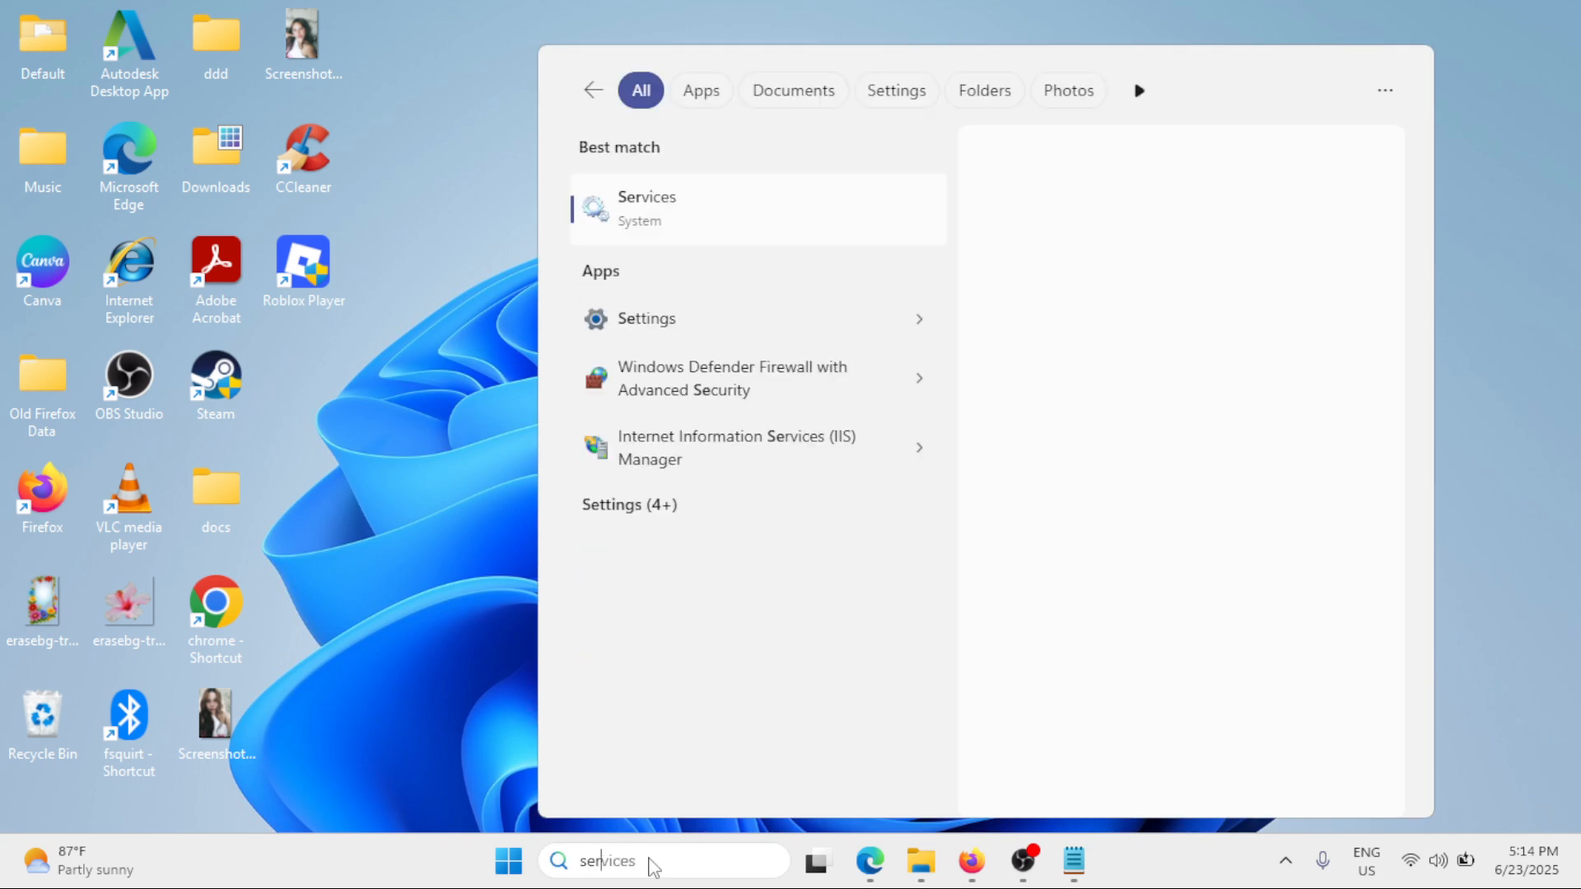
click(743, 221)
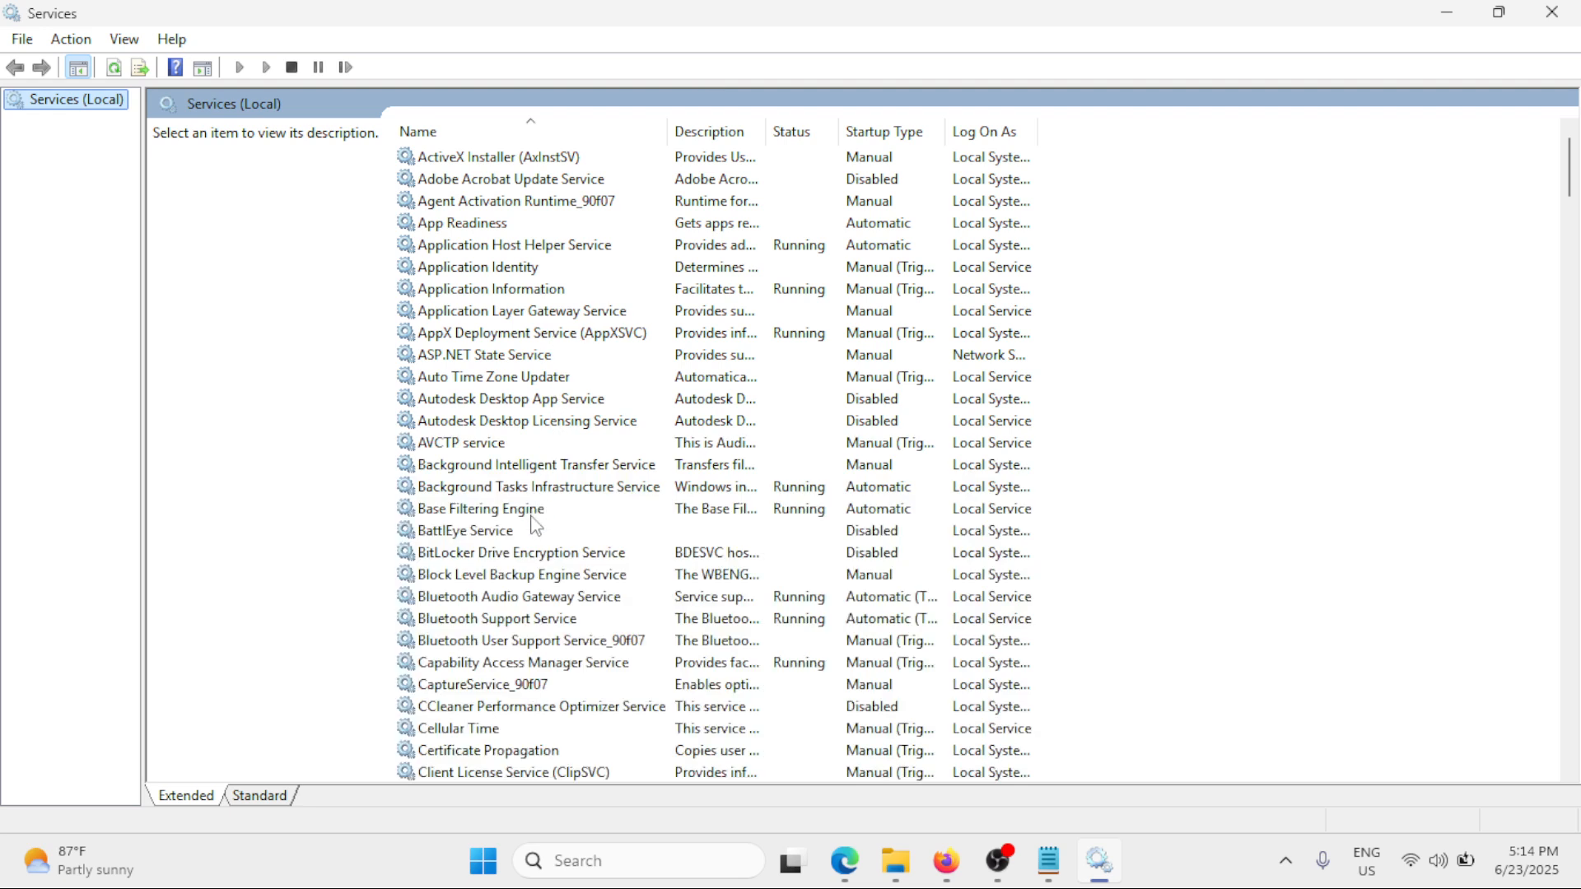
Step: Set the Background Intelligent Transfer Service's startup type to Automatic, start the service, and apply the changes
click(541, 467)
right_click(537, 472)
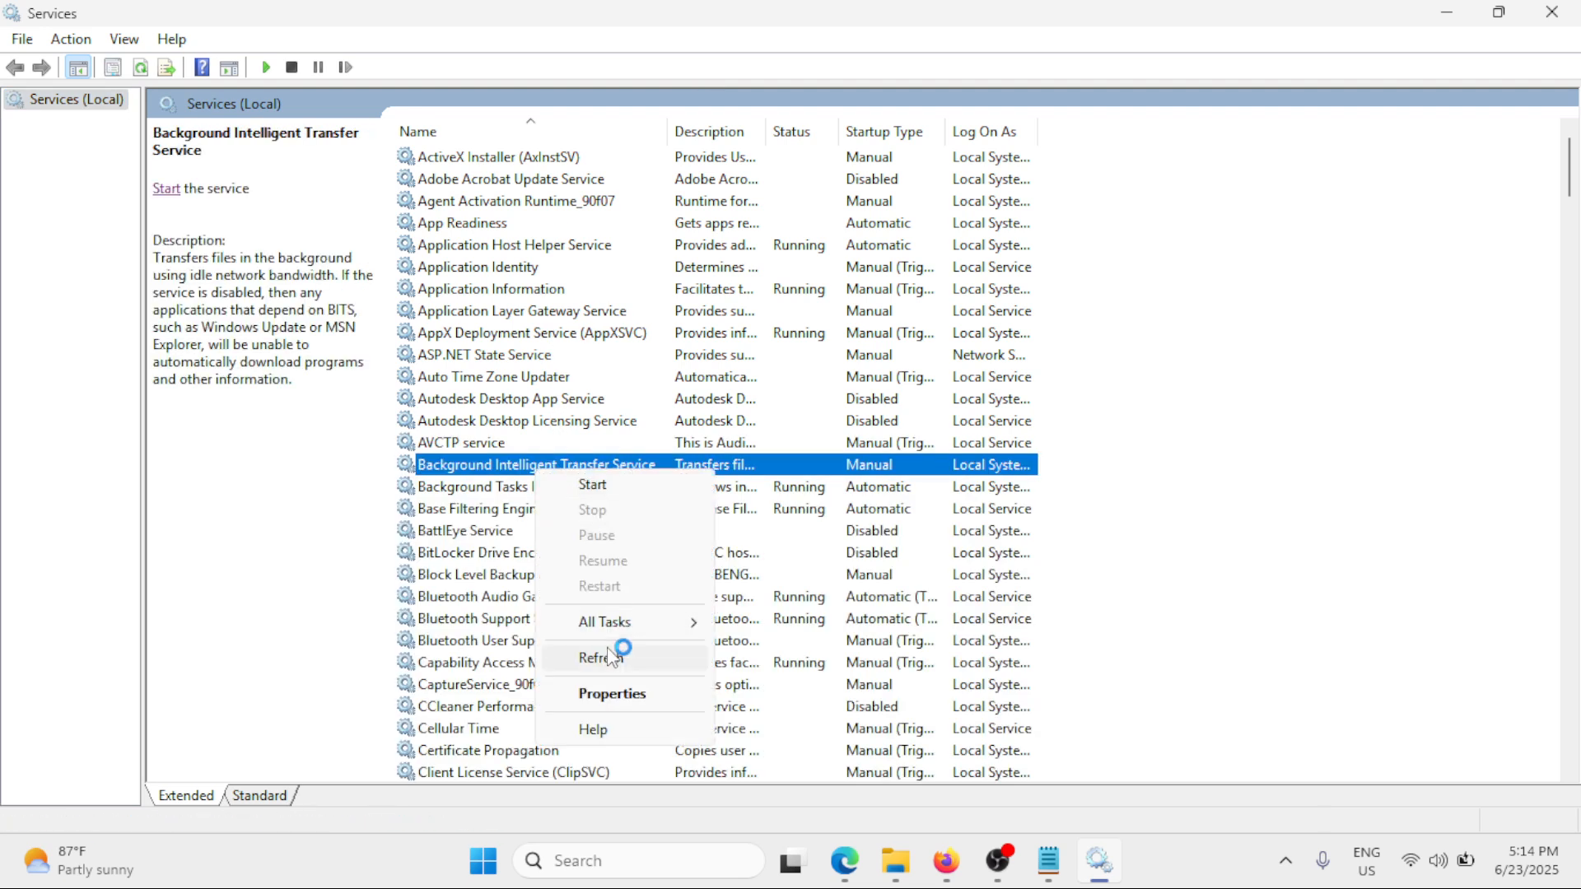
click(609, 693)
click(716, 408)
click(717, 436)
click(629, 511)
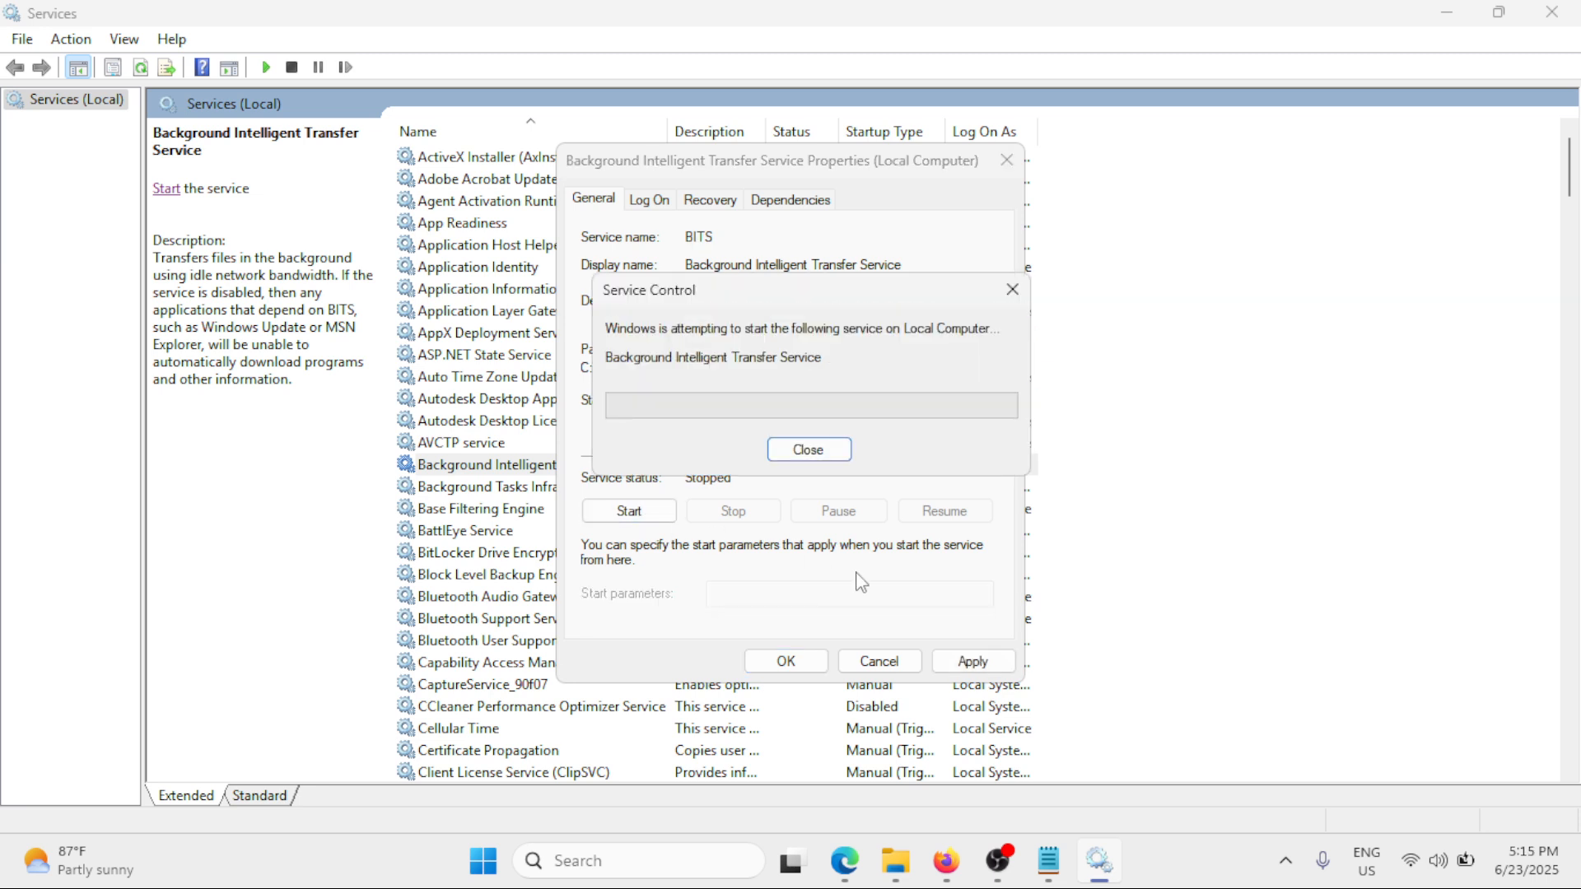
click(978, 661)
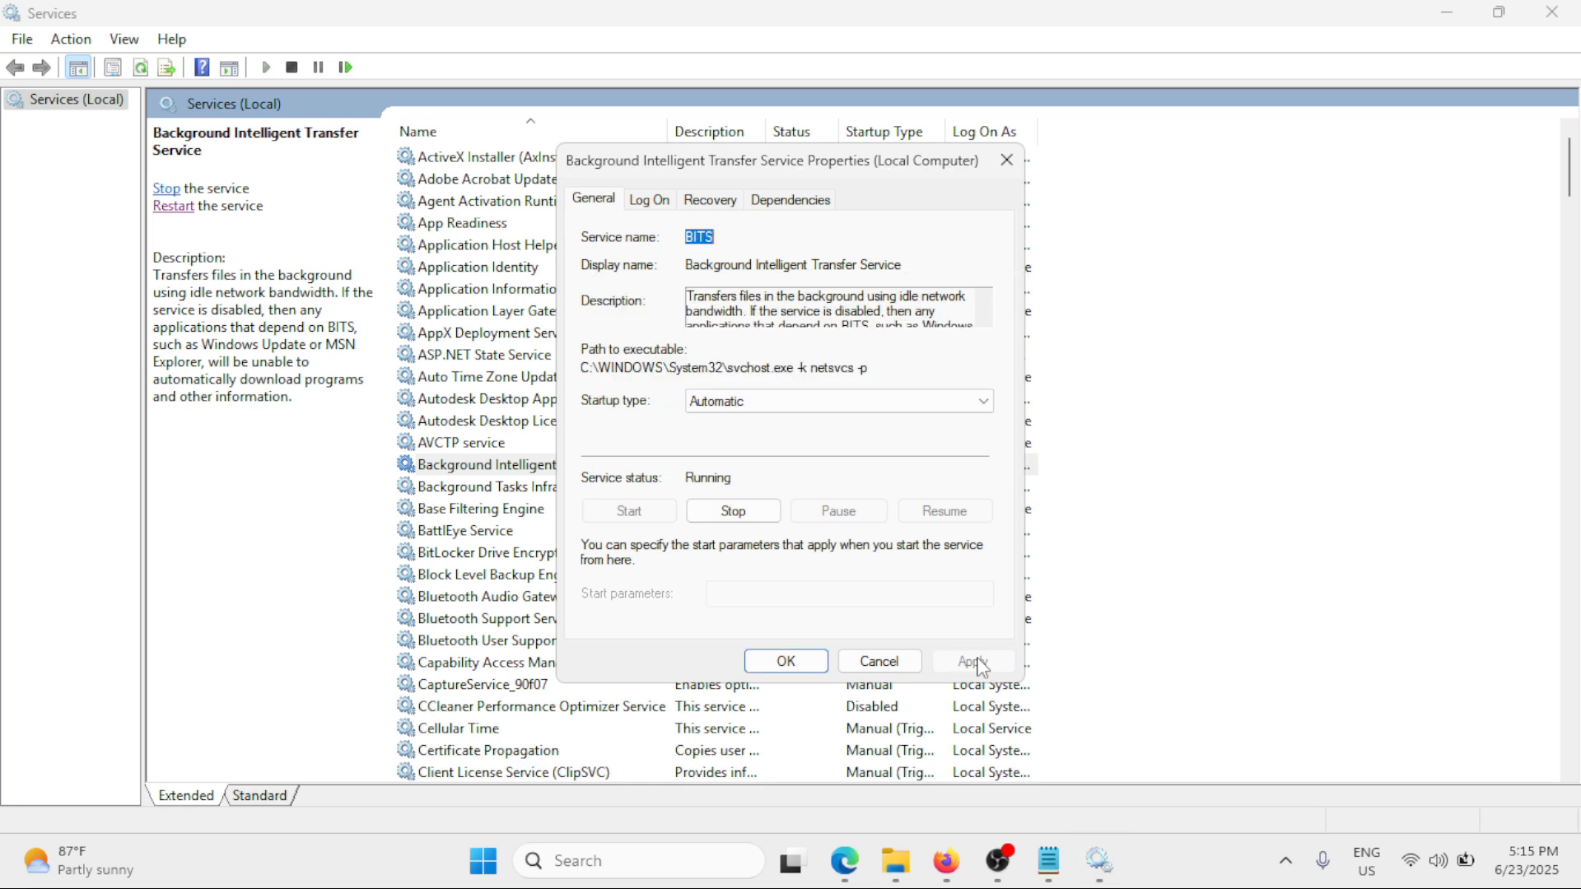
click(807, 663)
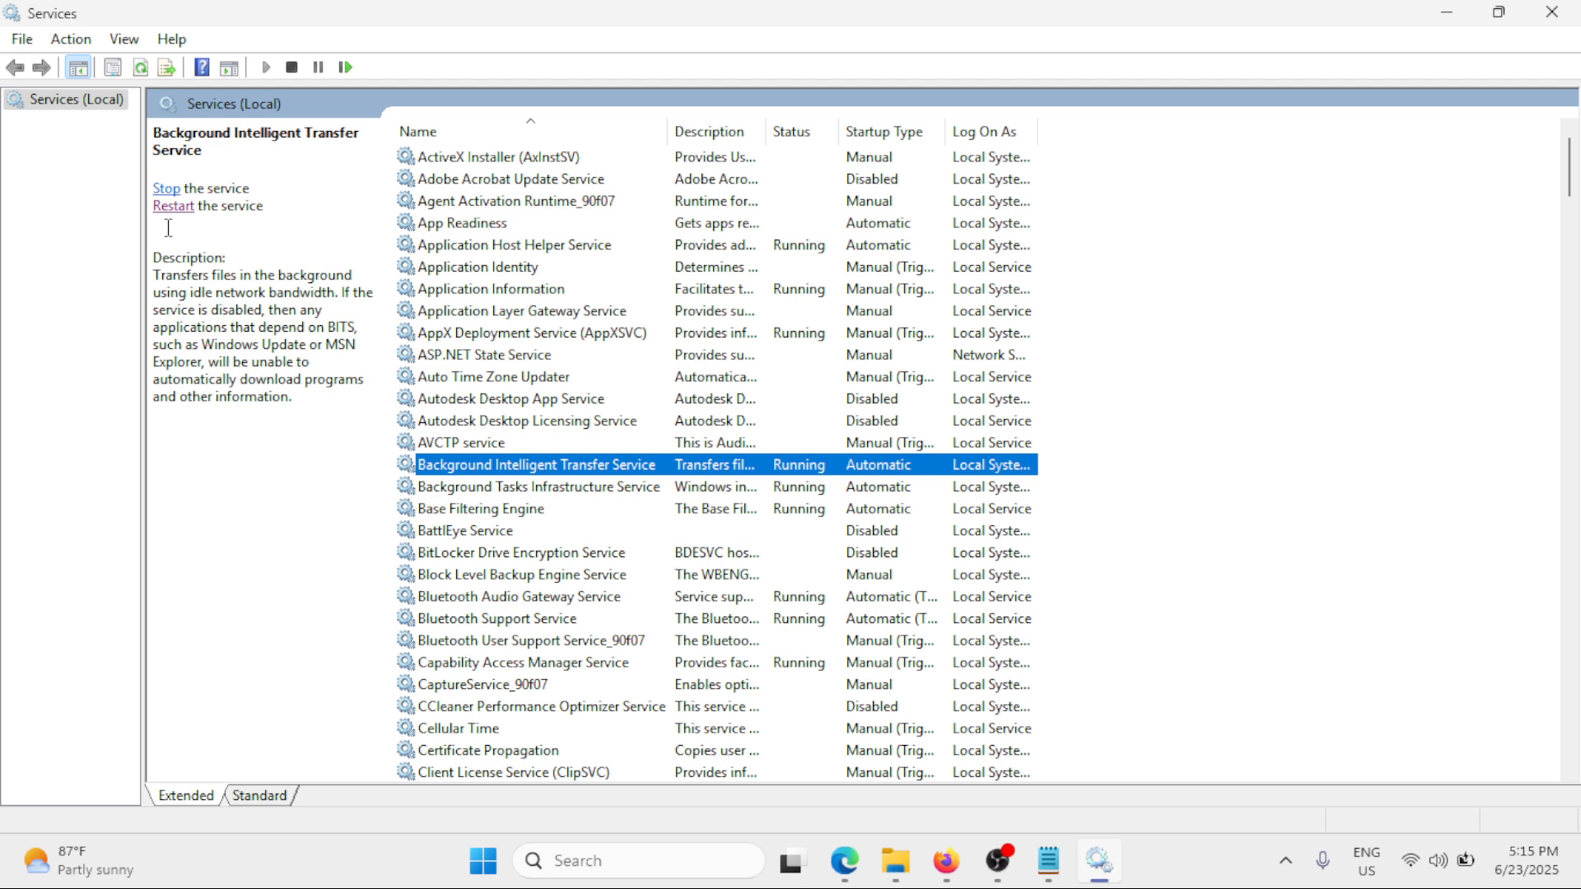
Step: Check the Windows Update service's startup type and status in its properties, and close Services
key(w)
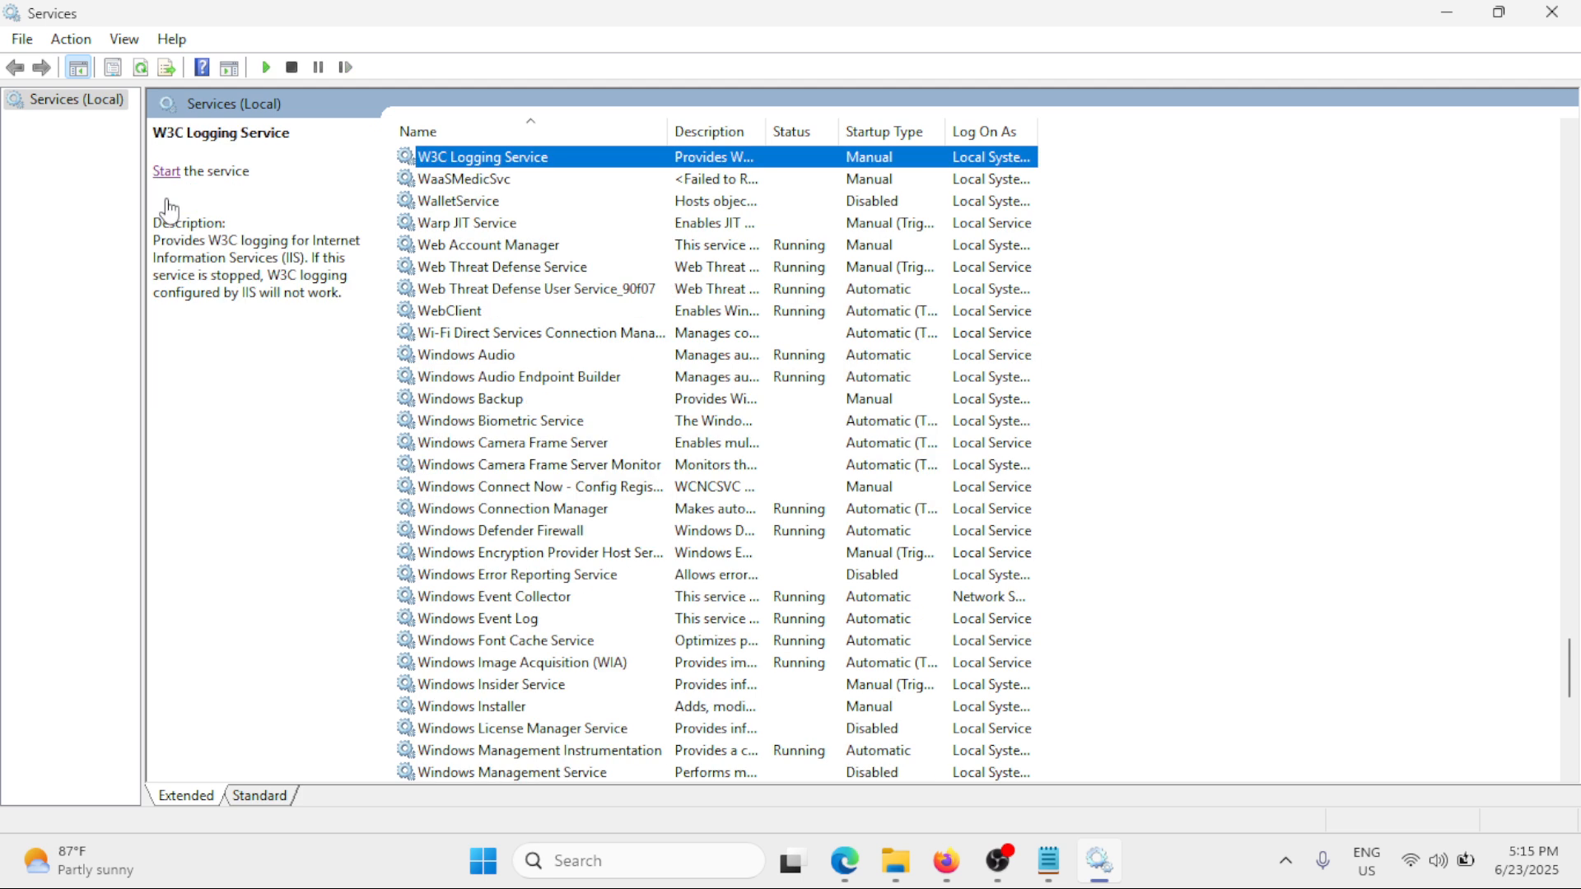
scroll(372, 233, down, 10)
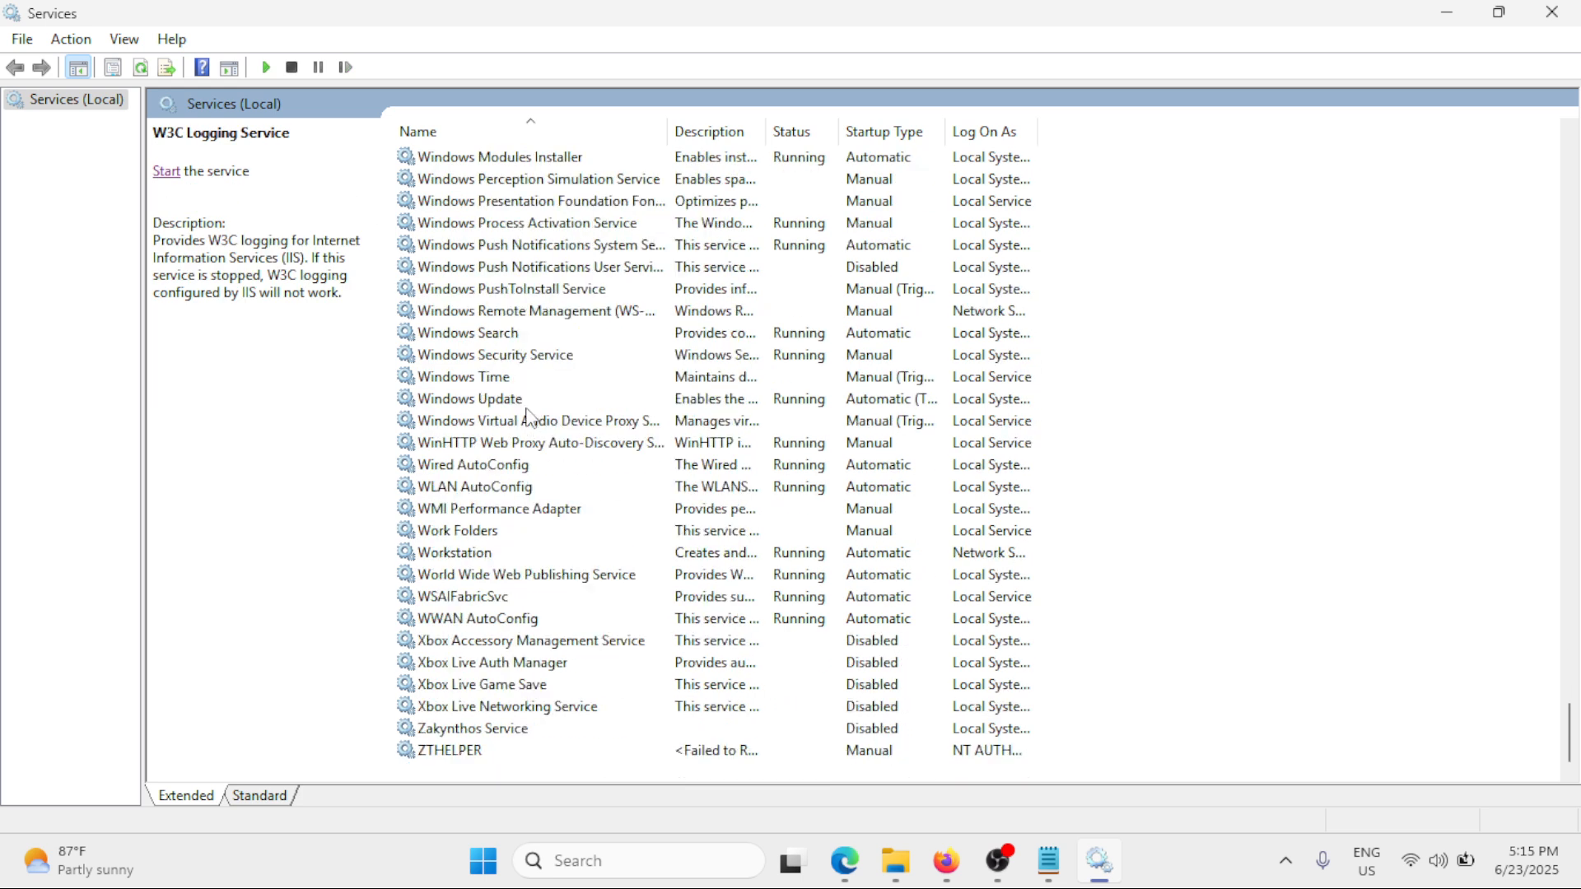
click(527, 405)
right_click(527, 405)
click(603, 626)
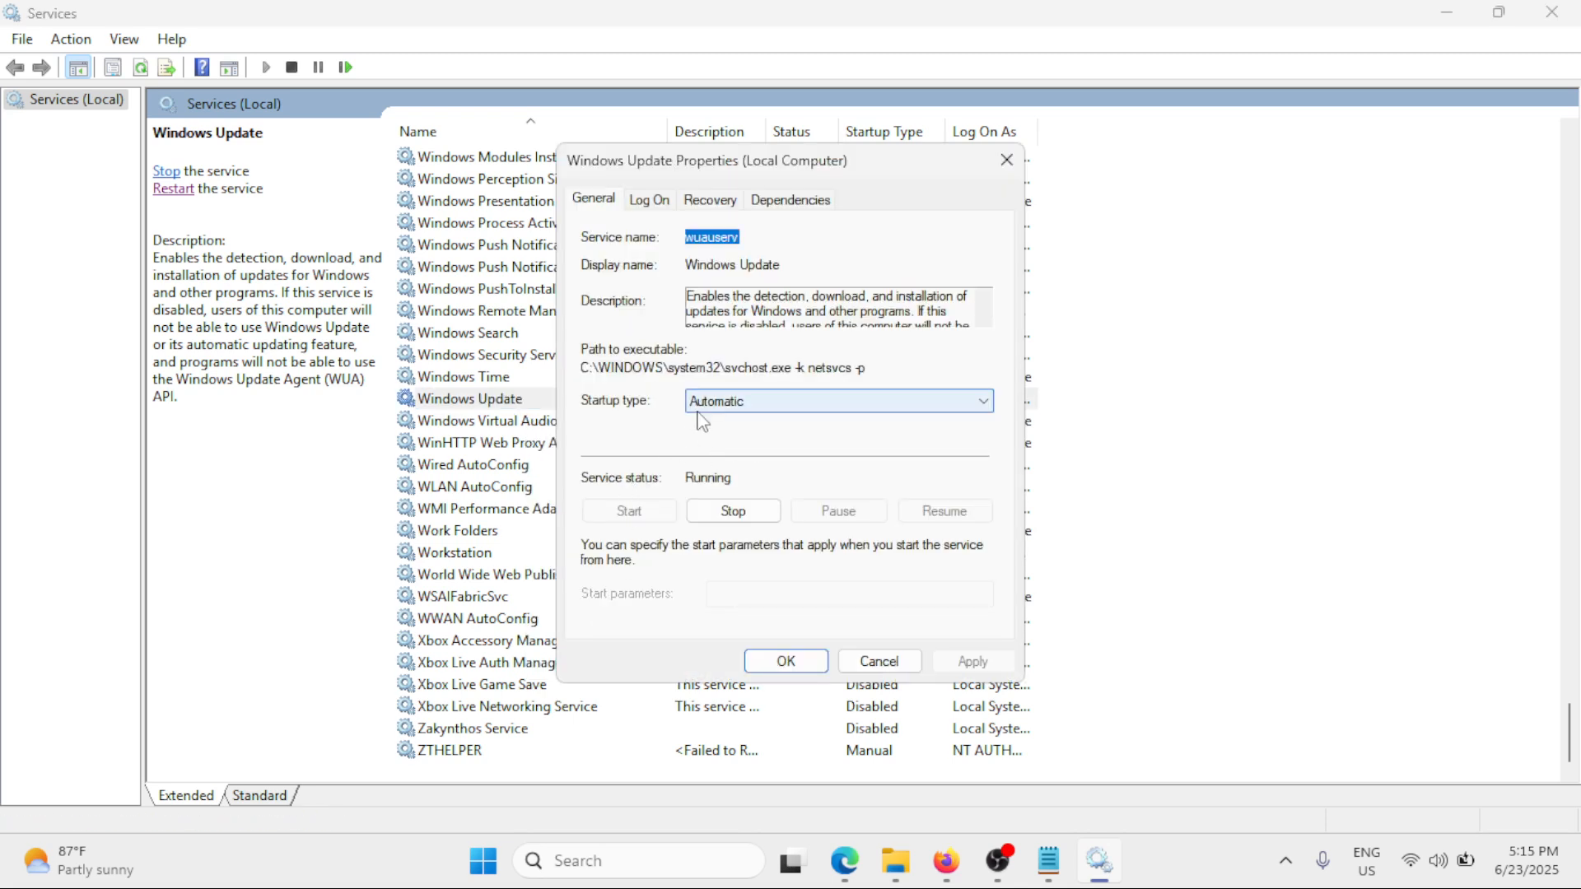
click(787, 661)
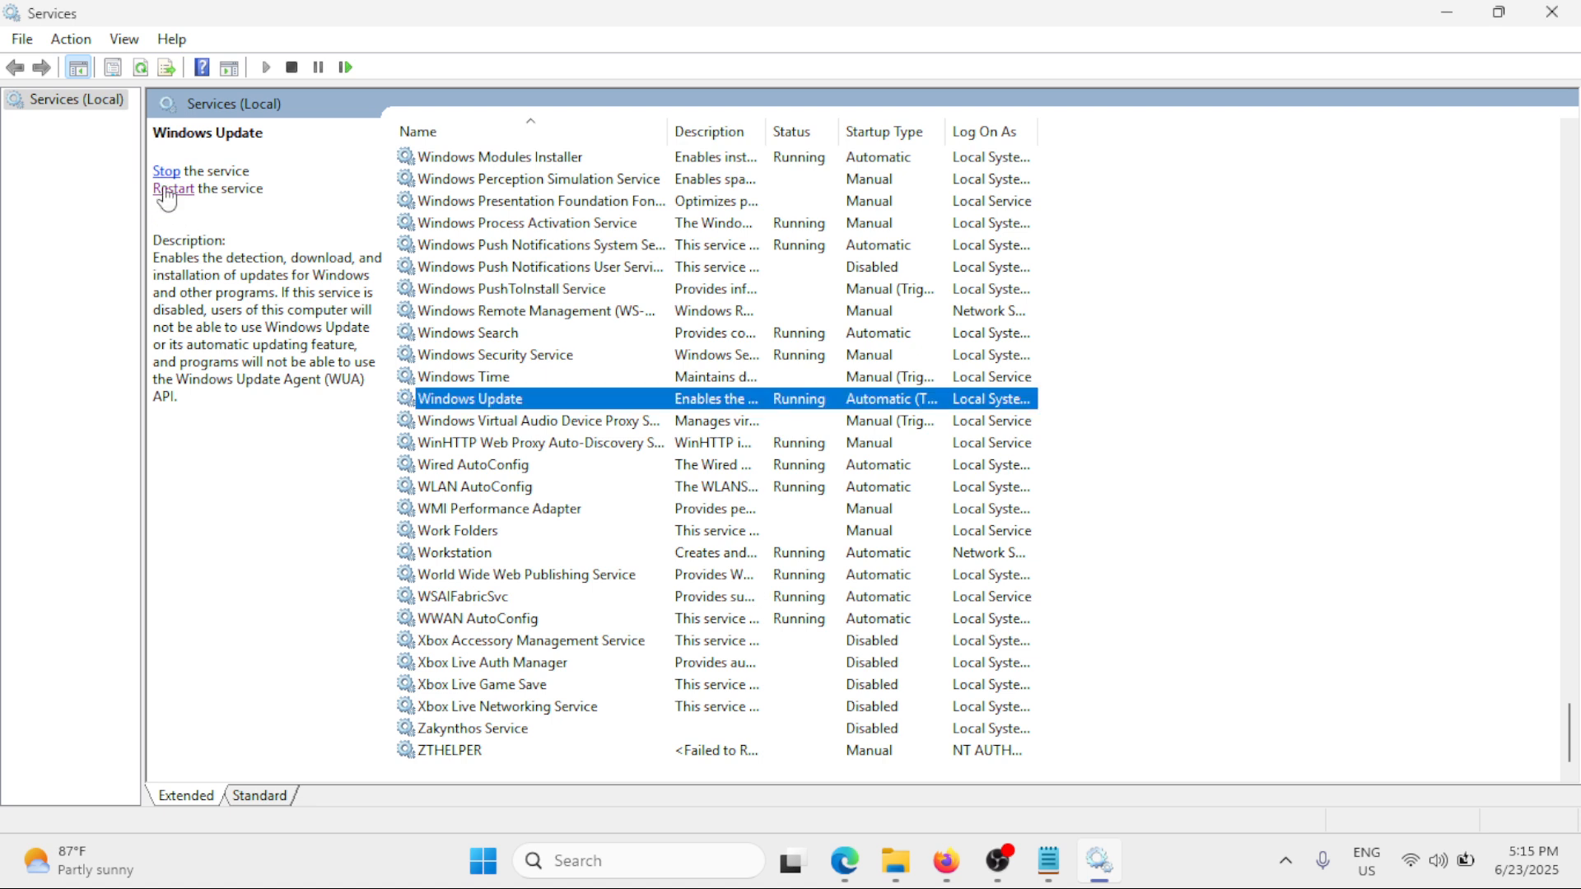
click(1552, 11)
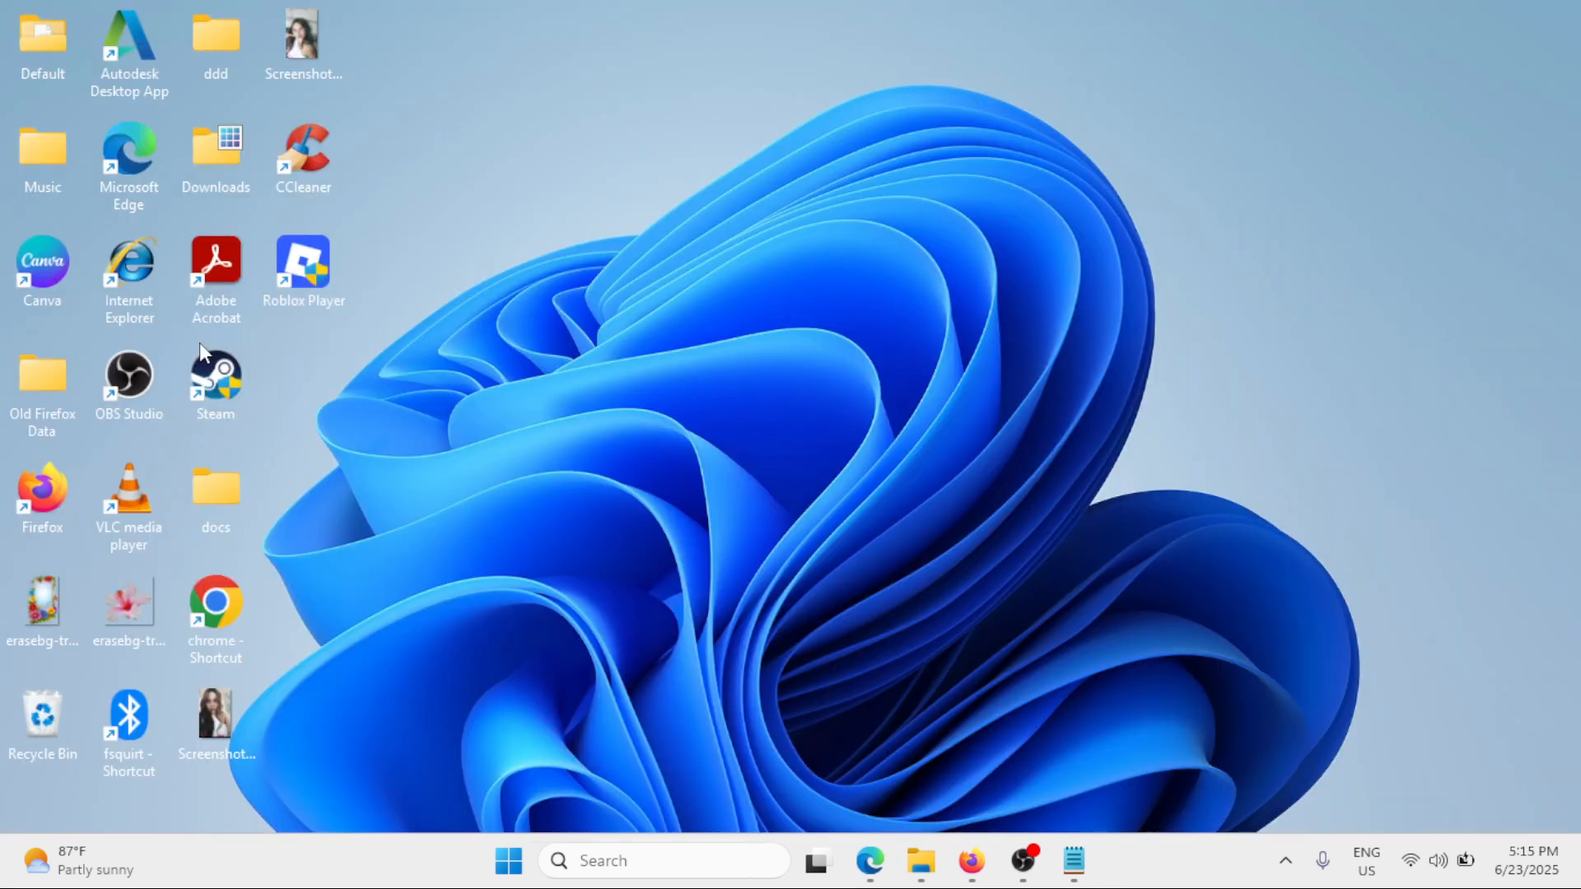
Step: Open Chrome, search for "microsoft update catalog", open the Microsoft Update Catalog site and reload it
double_click(214, 611)
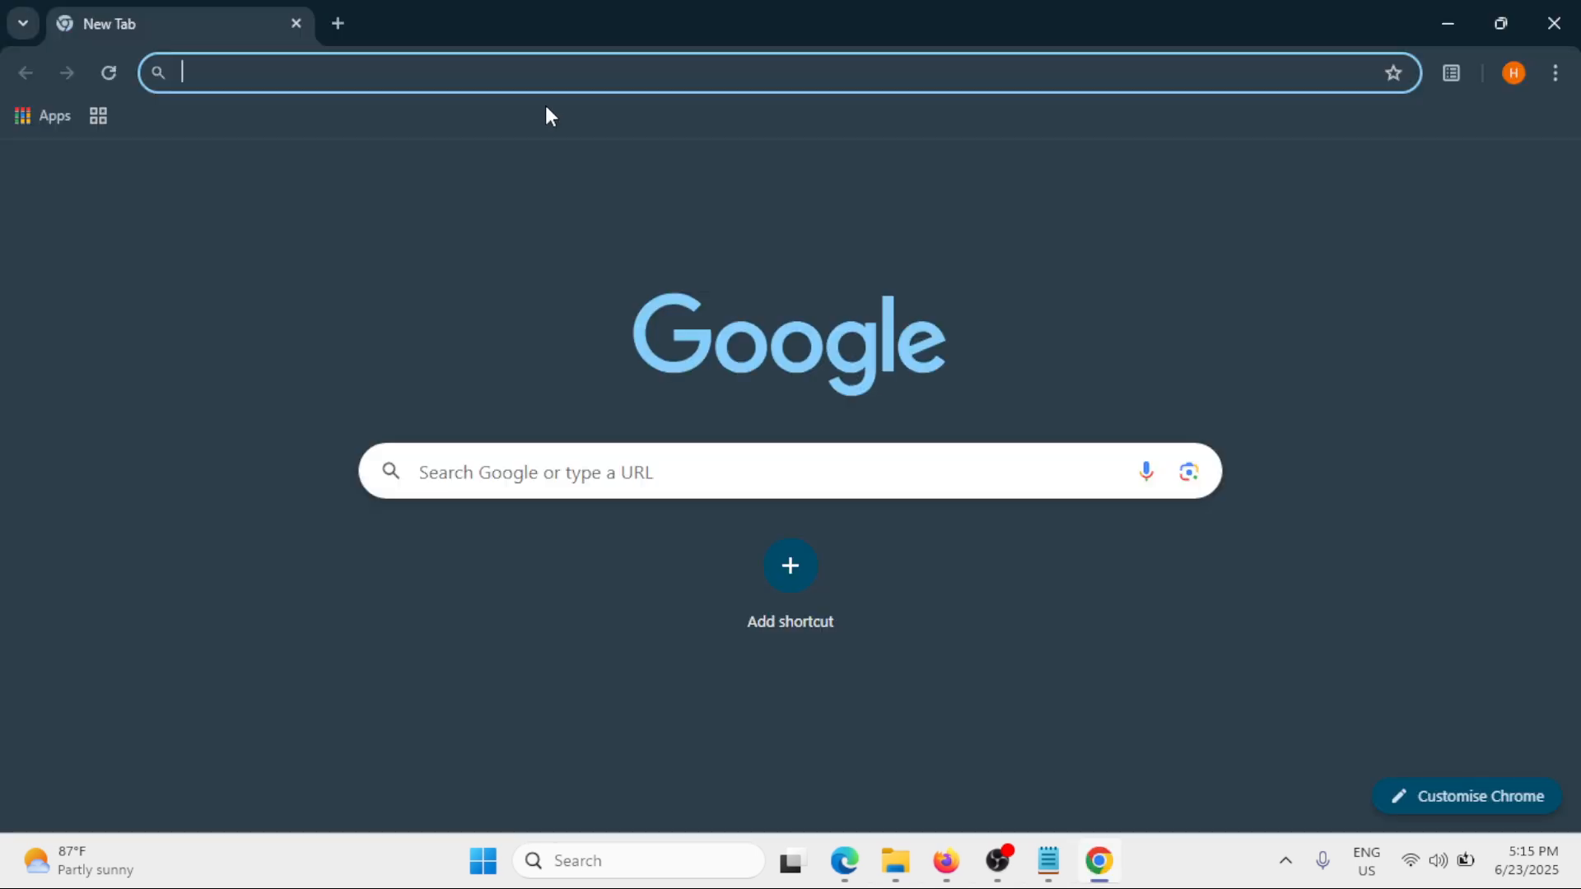
text(mi)
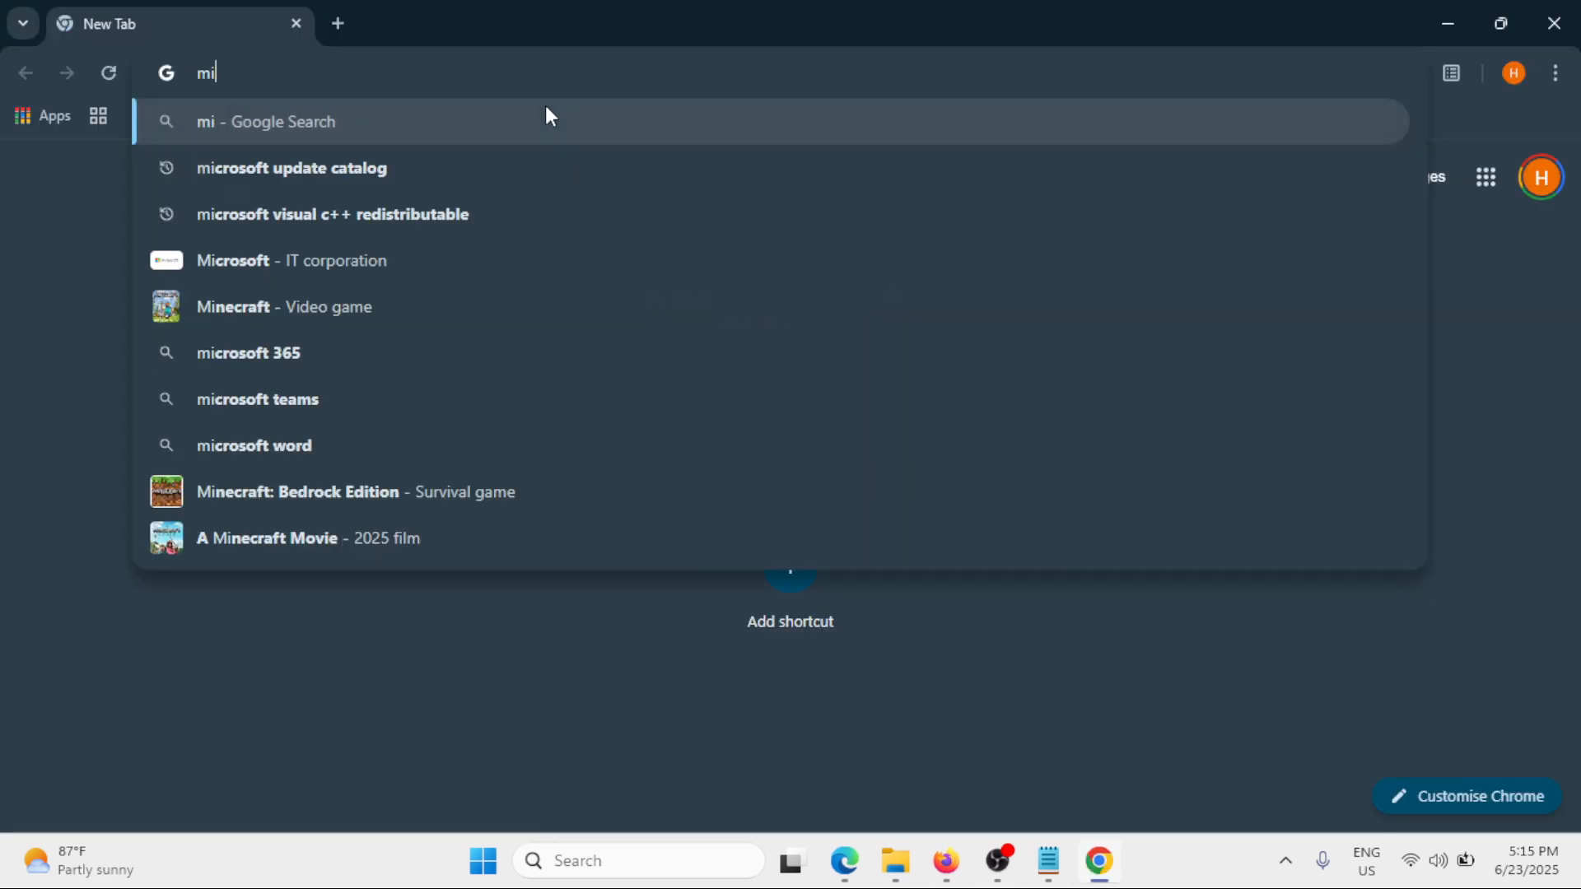
text(crosoft up)
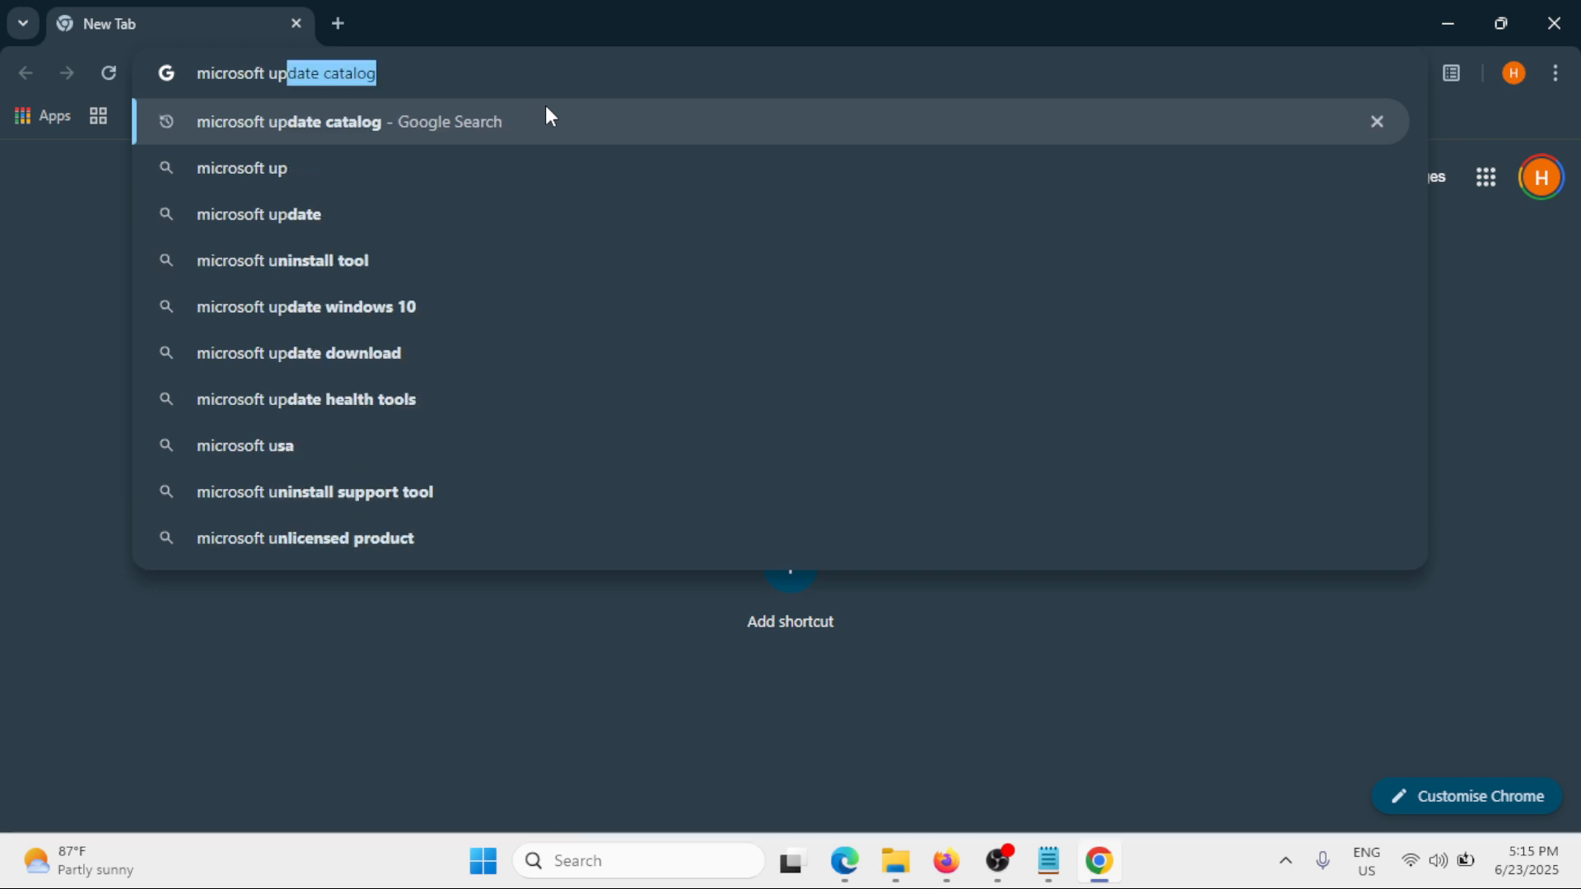
text(date )
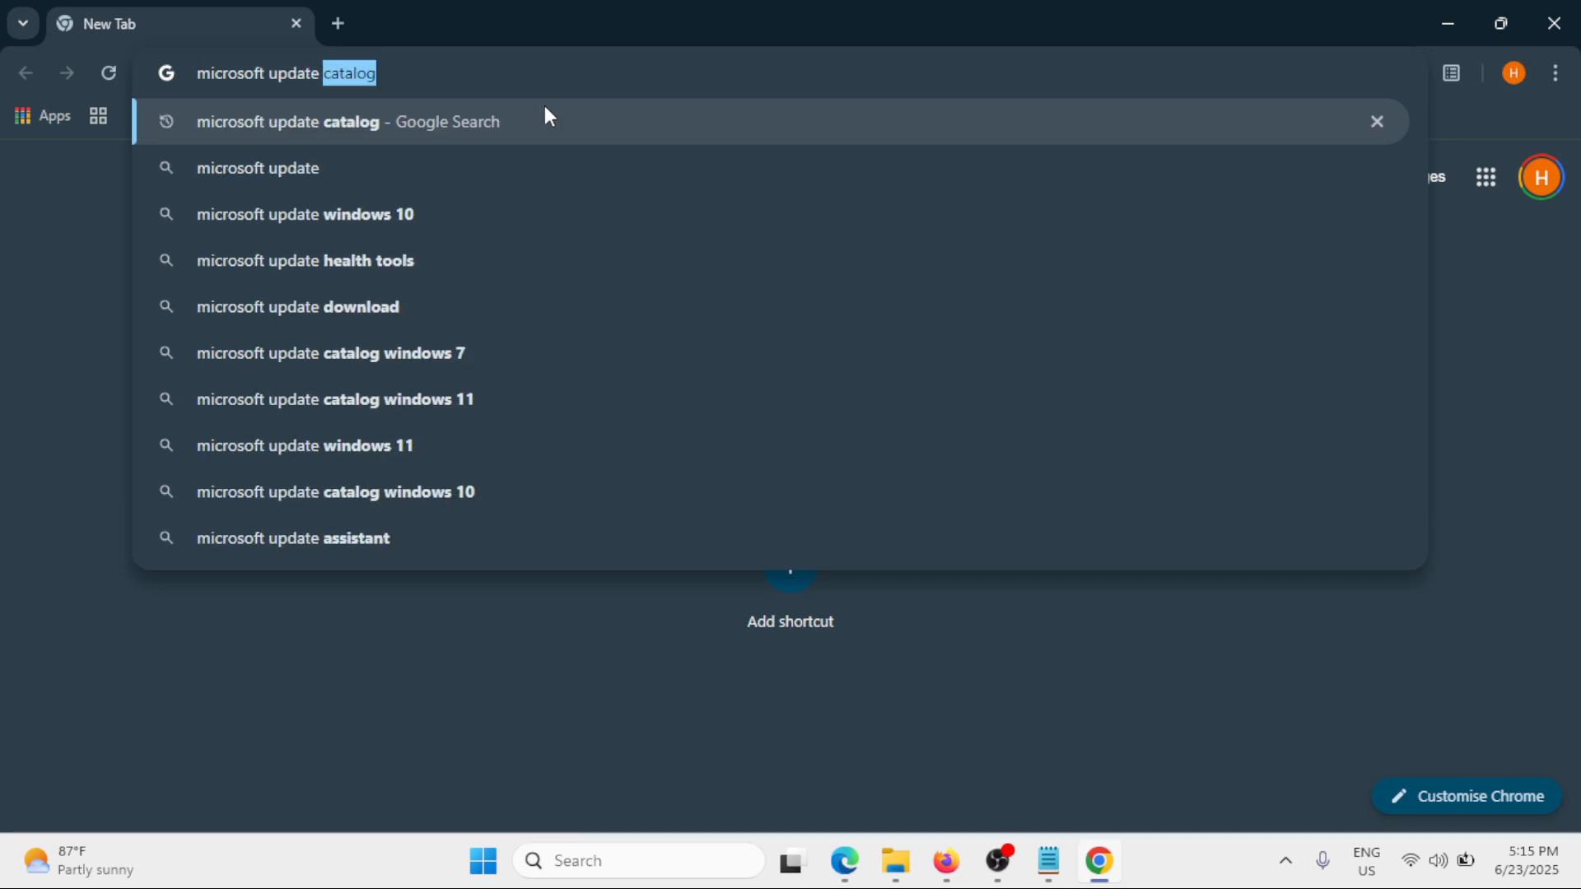
text(catalog)
key(Return)
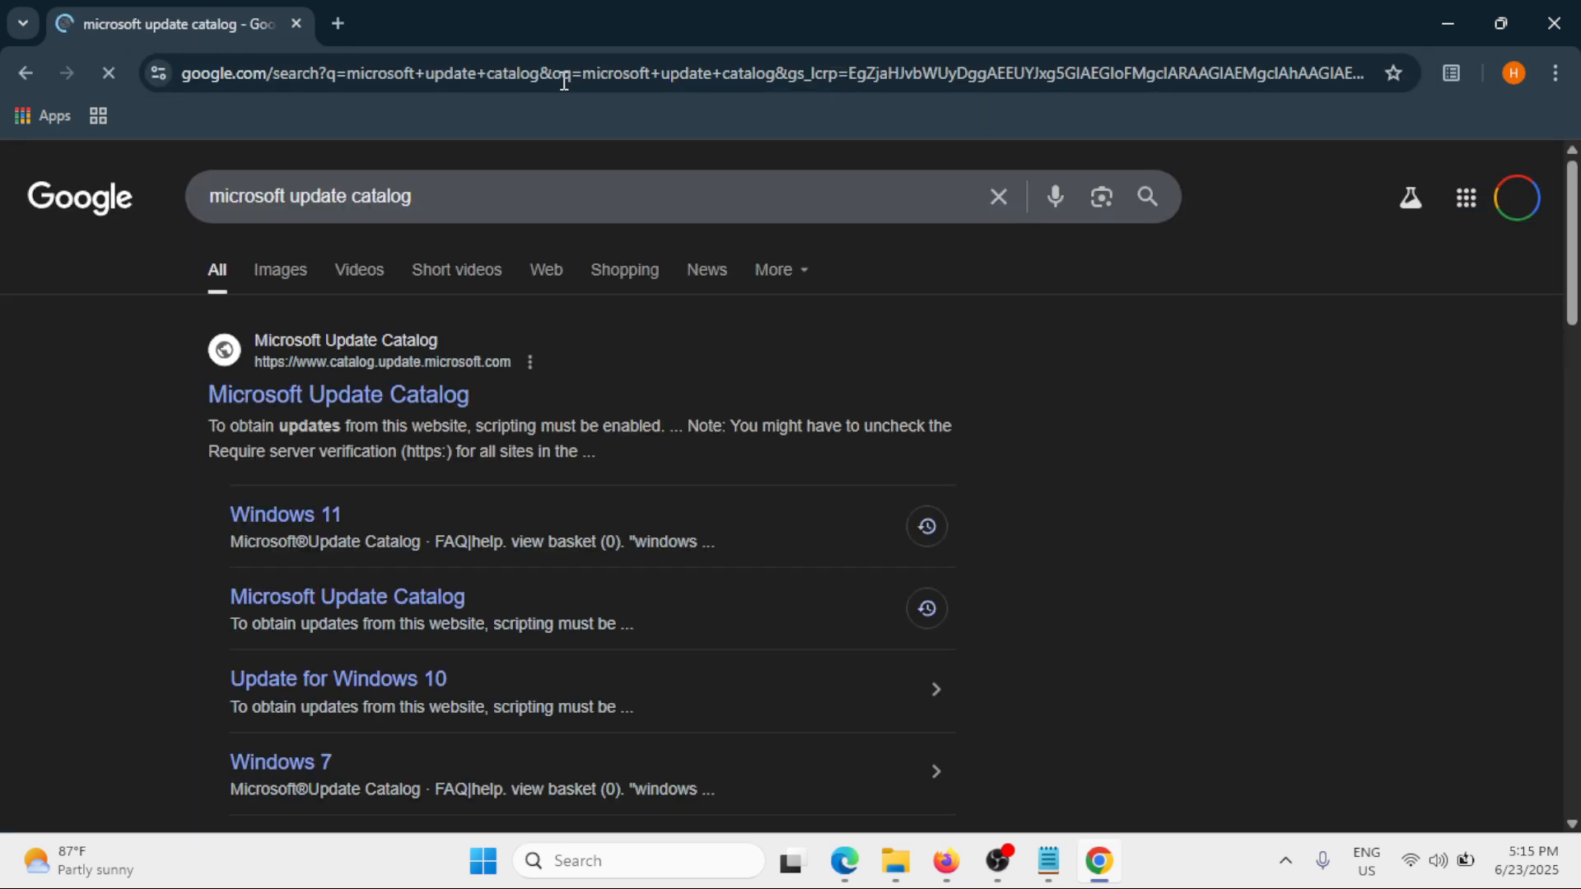
click(398, 392)
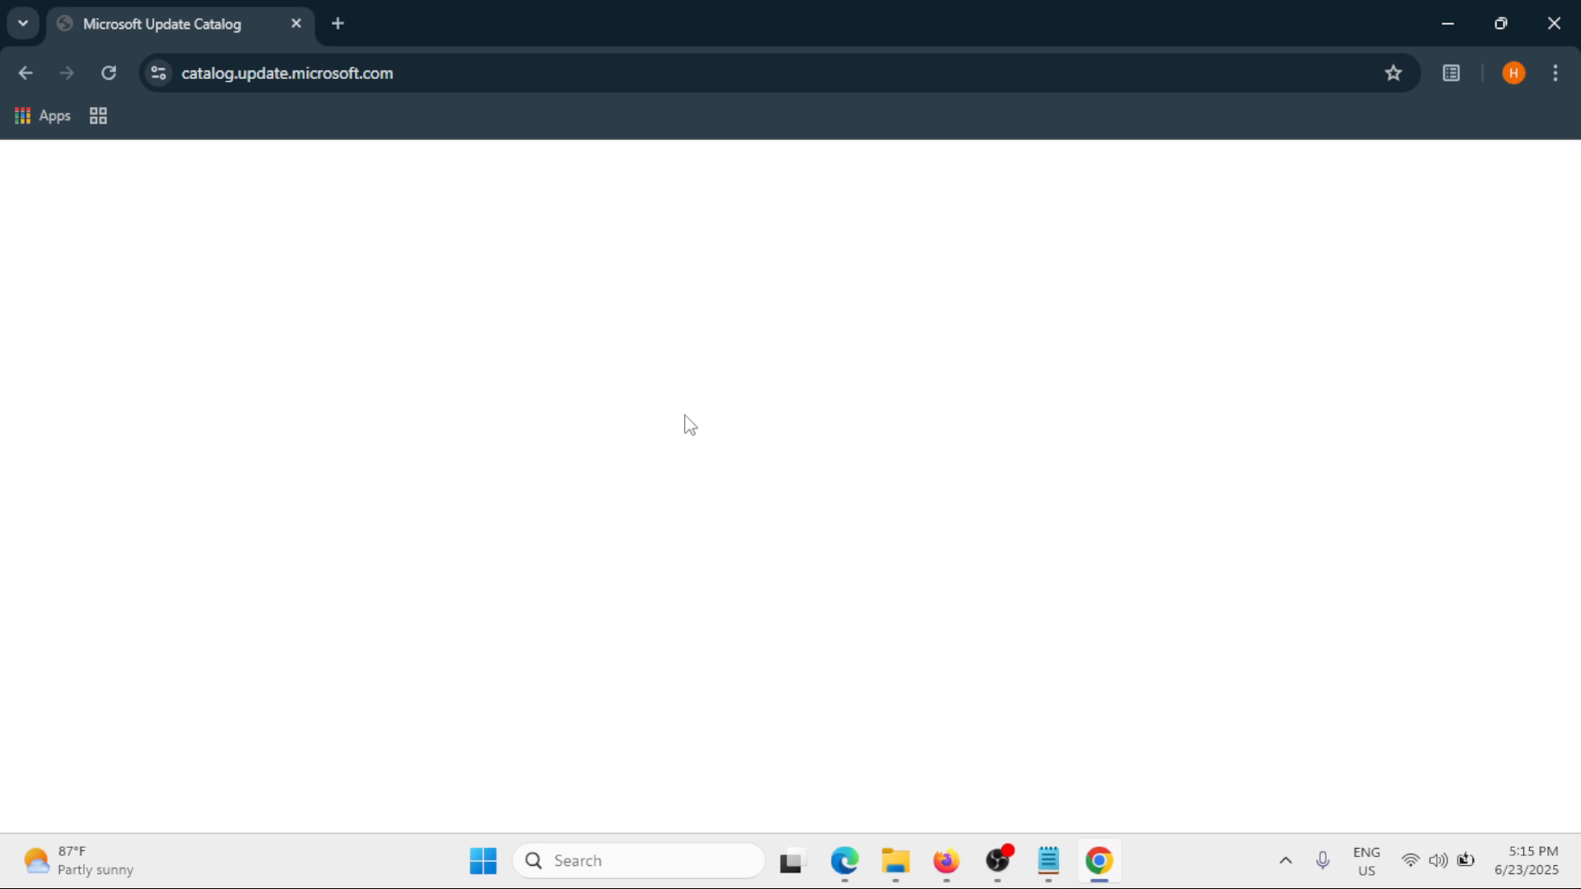
click(118, 71)
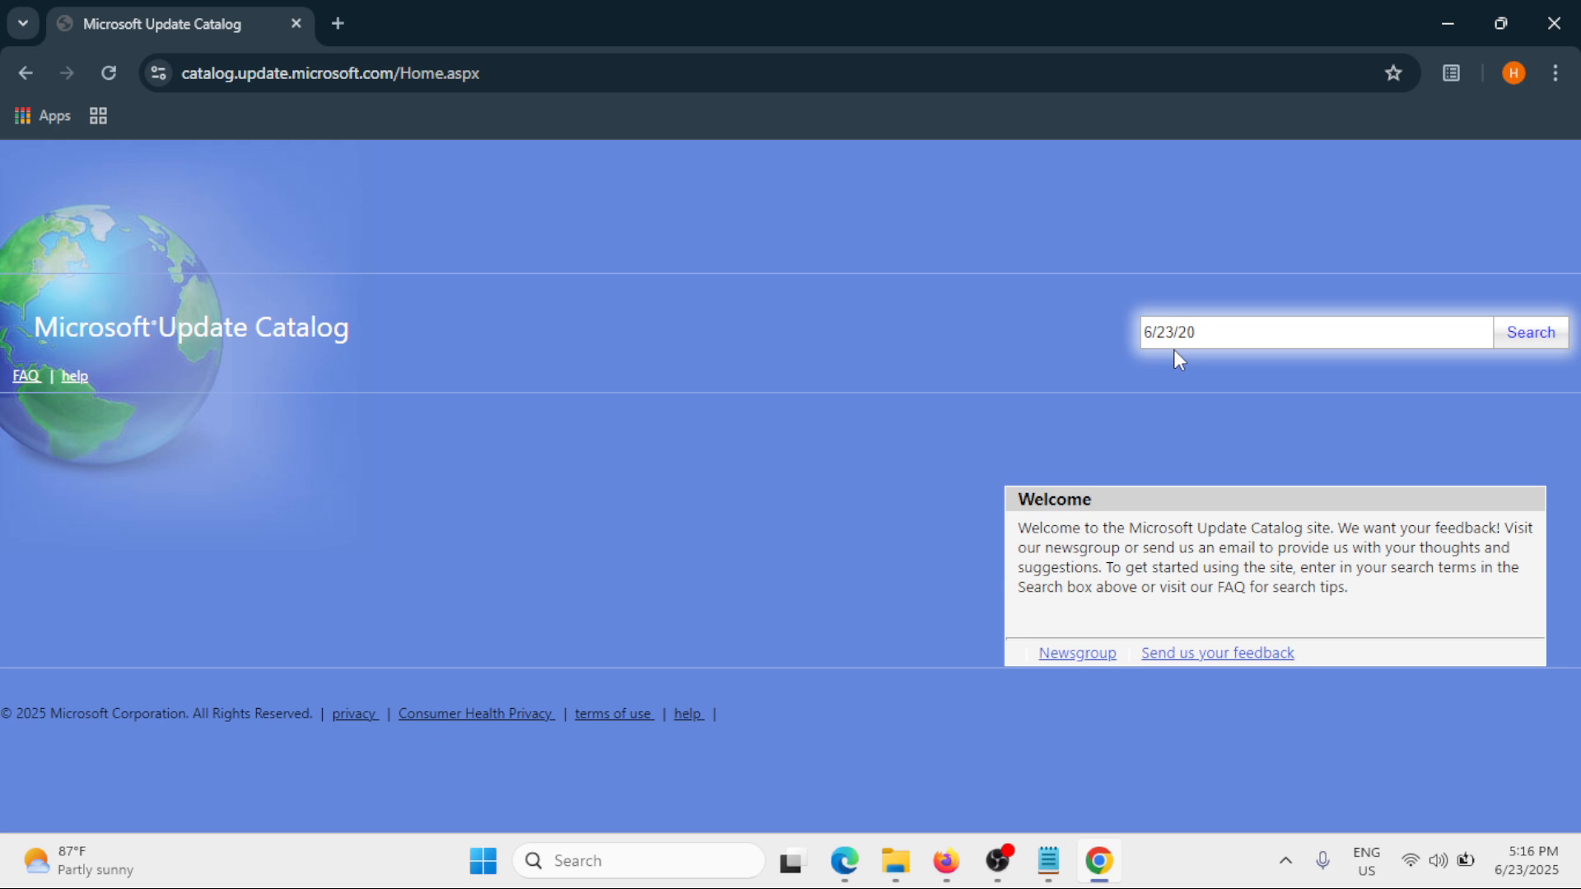
Step: Search the Microsoft Update Catalog for 6/23/2025, look through the listed updates, and minimize the browser
key(Return)
click(1535, 342)
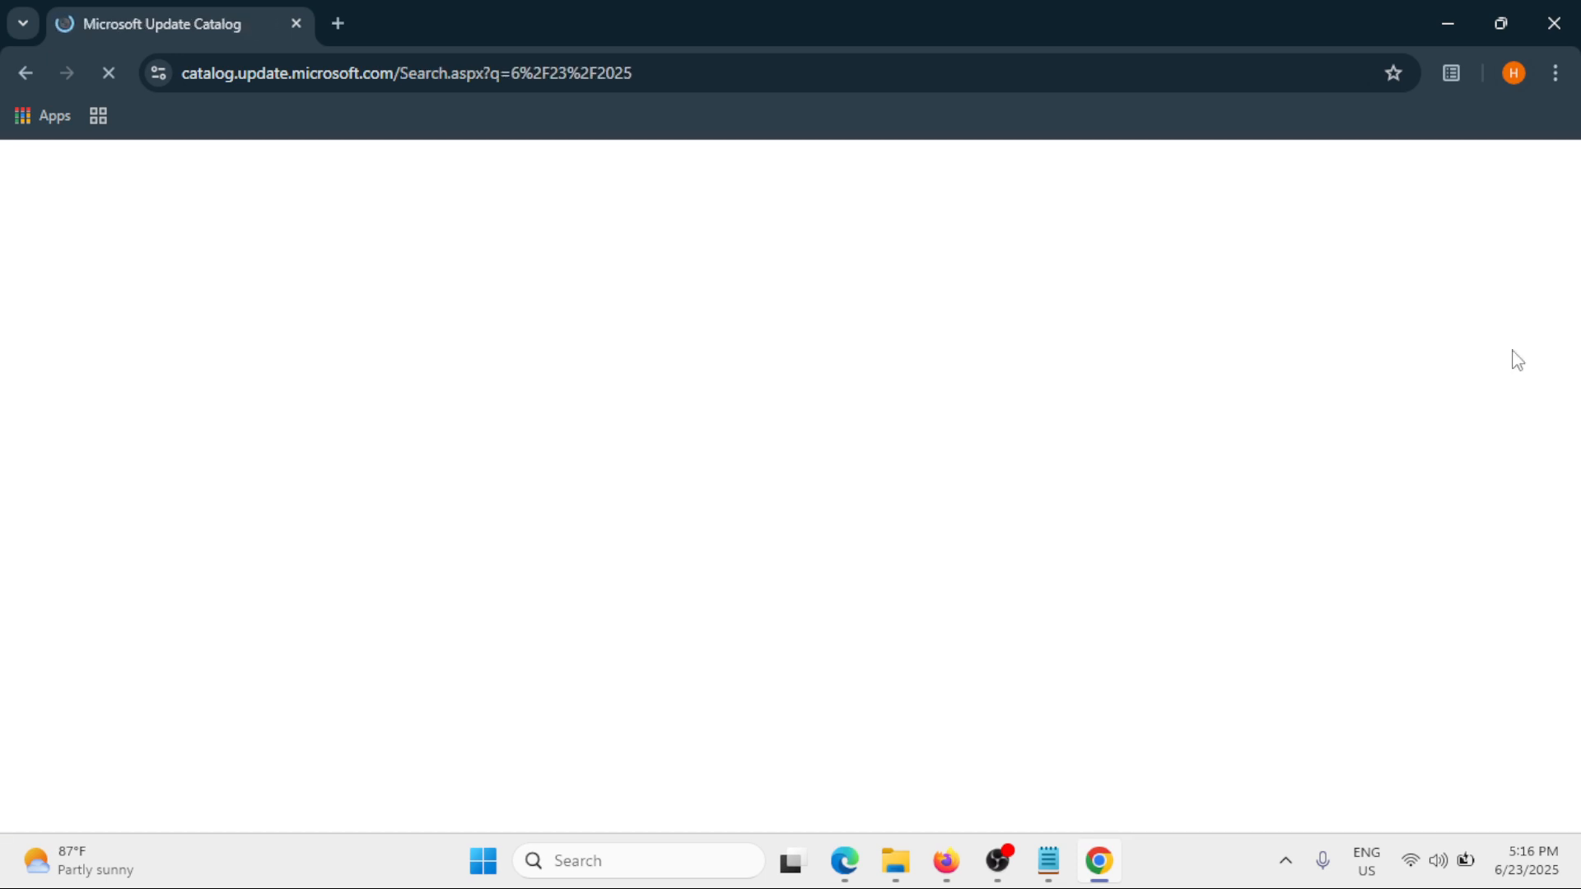
scroll(630, 502, down, 5)
scroll(630, 501, up, 5)
scroll(642, 504, down, 5)
scroll(668, 514, up, 5)
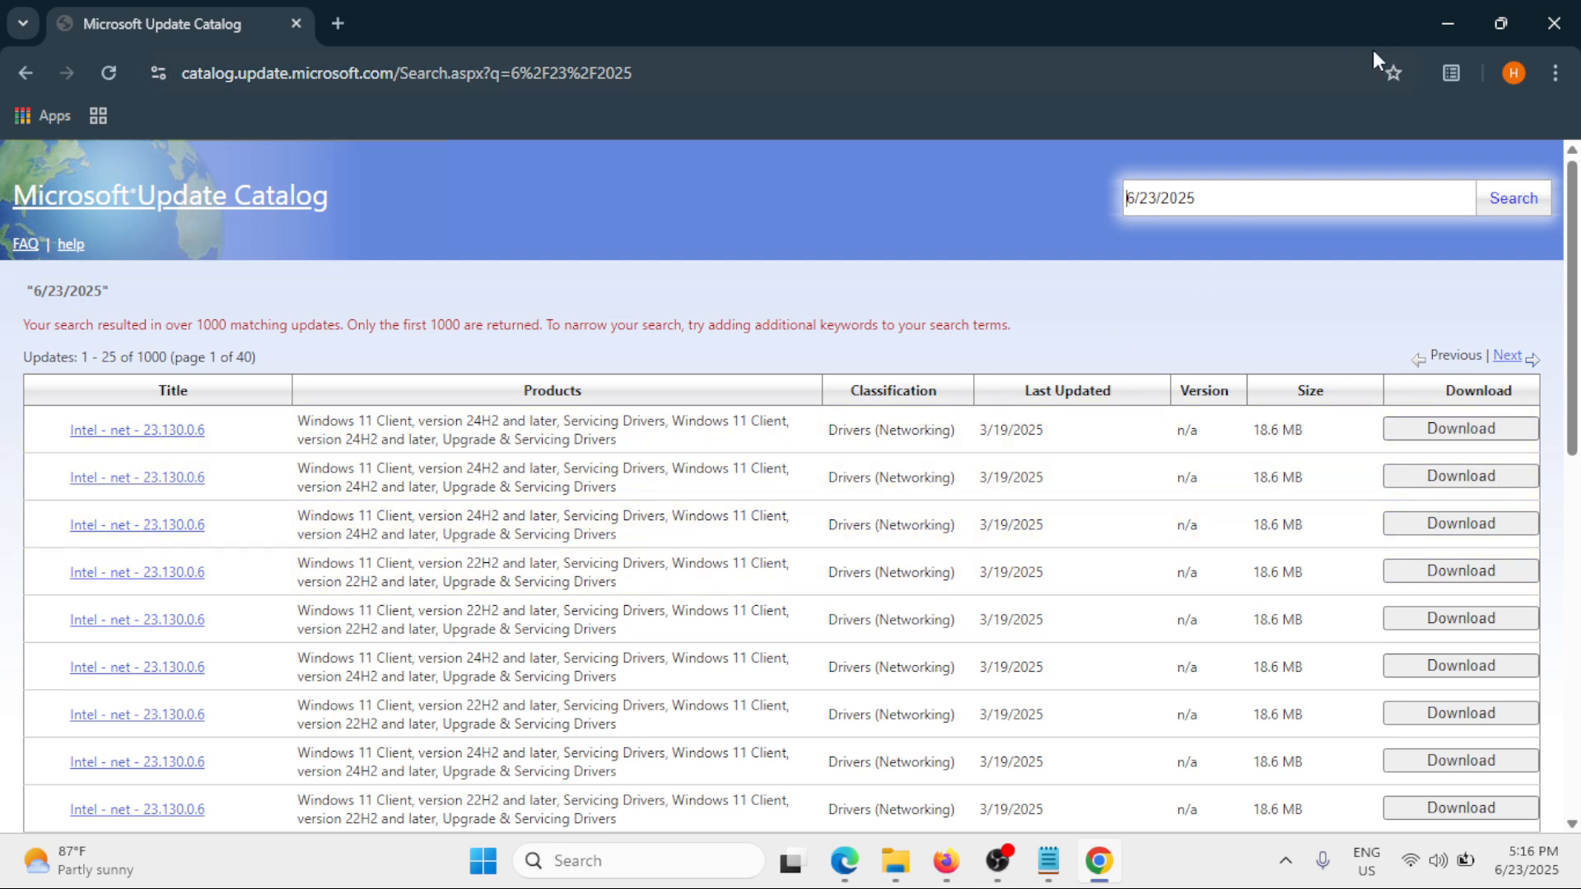
click(1432, 18)
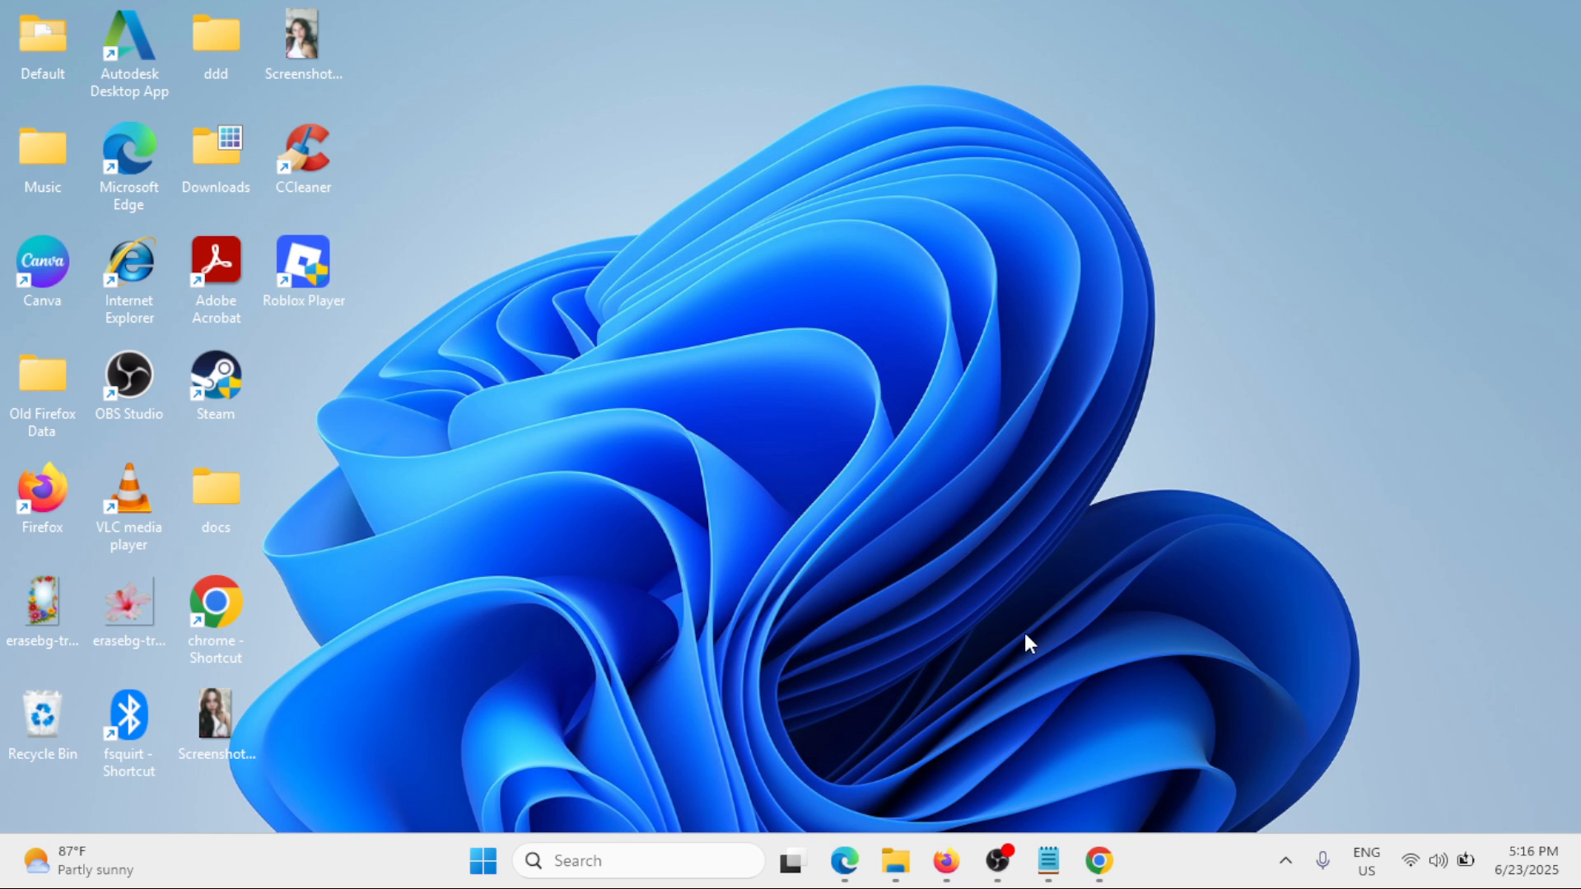
click(998, 861)
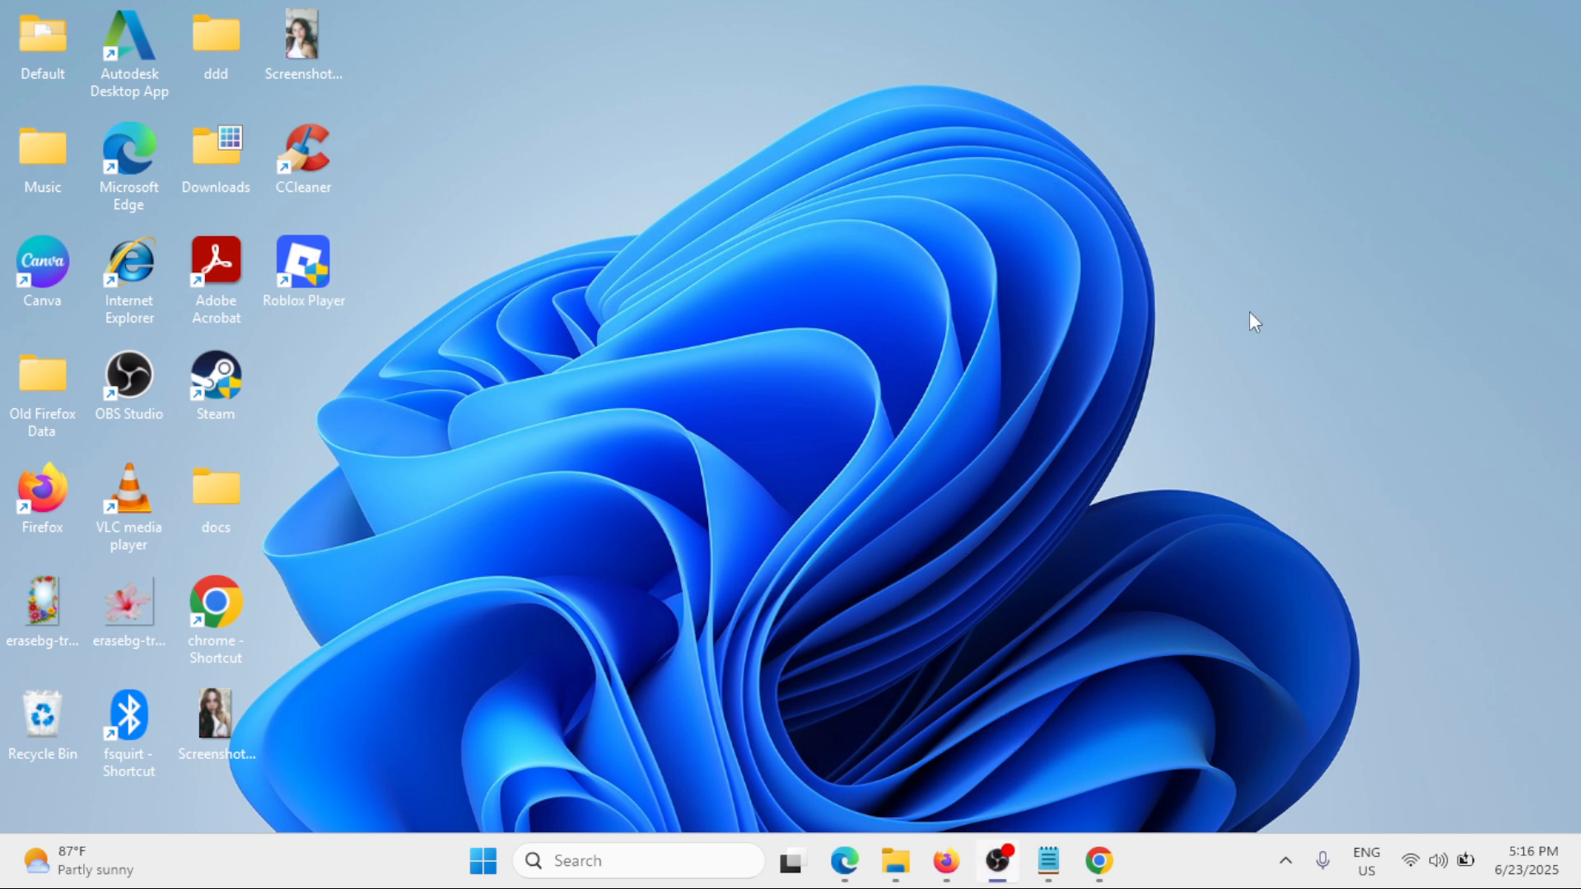